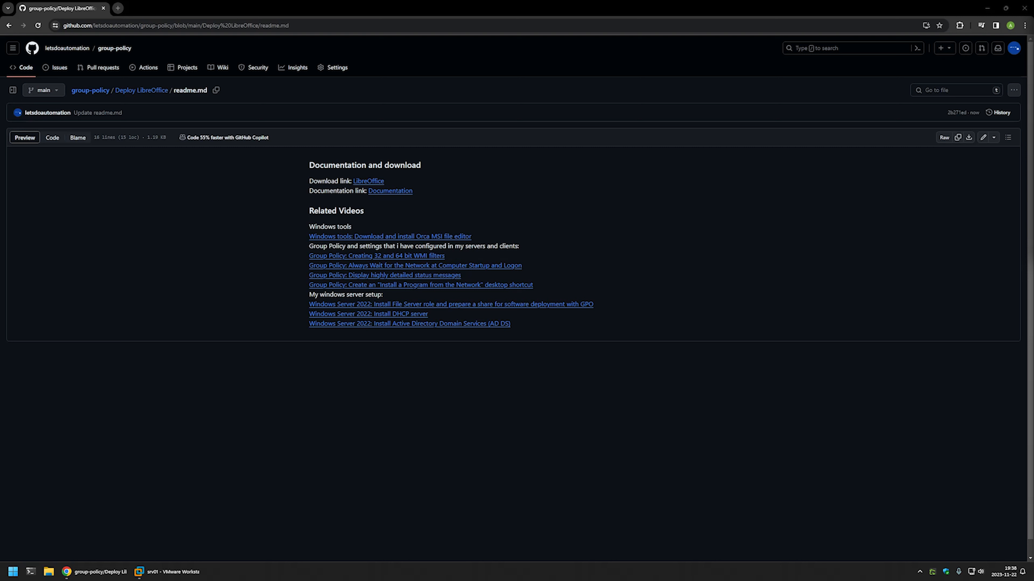
- Review the readme's related videos on Windows tools, Group Policy settings and Windows server setup
{"action": "left_click_drag", "start_coordinate": [548, 326], "coordinate": [270, 219]}
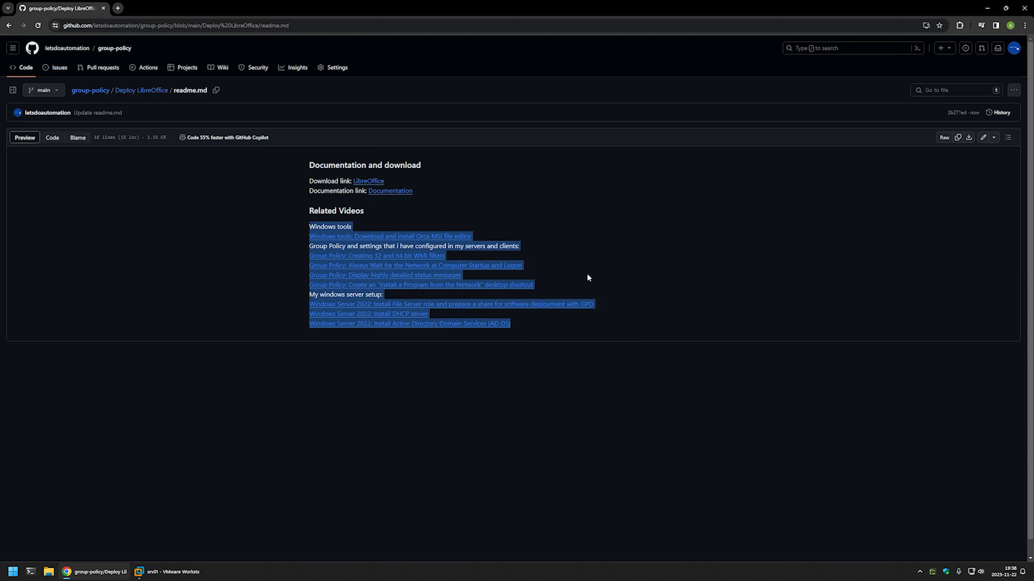
{"action": "left_click", "coordinate": [615, 296]}
{"action": "left_click_drag", "start_coordinate": [529, 329], "coordinate": [308, 294]}
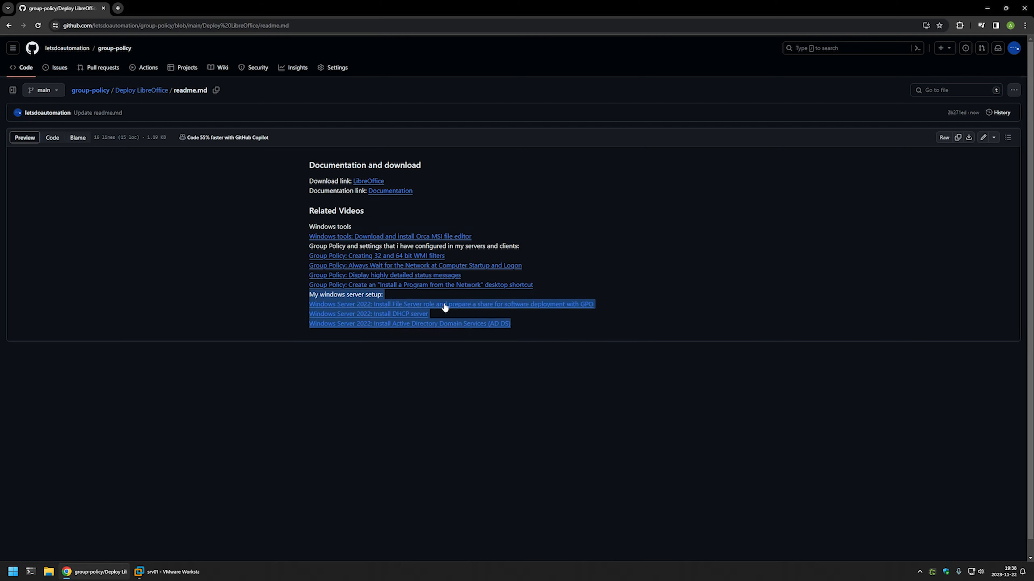
{"action": "left_click", "coordinate": [552, 273]}
{"action": "left_click_drag", "start_coordinate": [546, 286], "coordinate": [298, 244]}
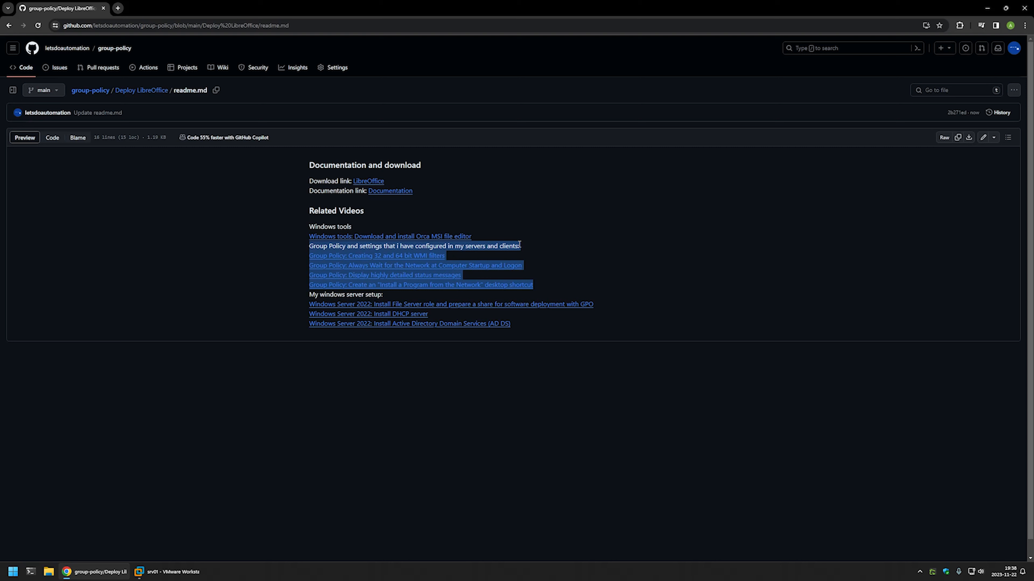
{"action": "left_click_drag", "start_coordinate": [509, 240], "coordinate": [305, 223]}
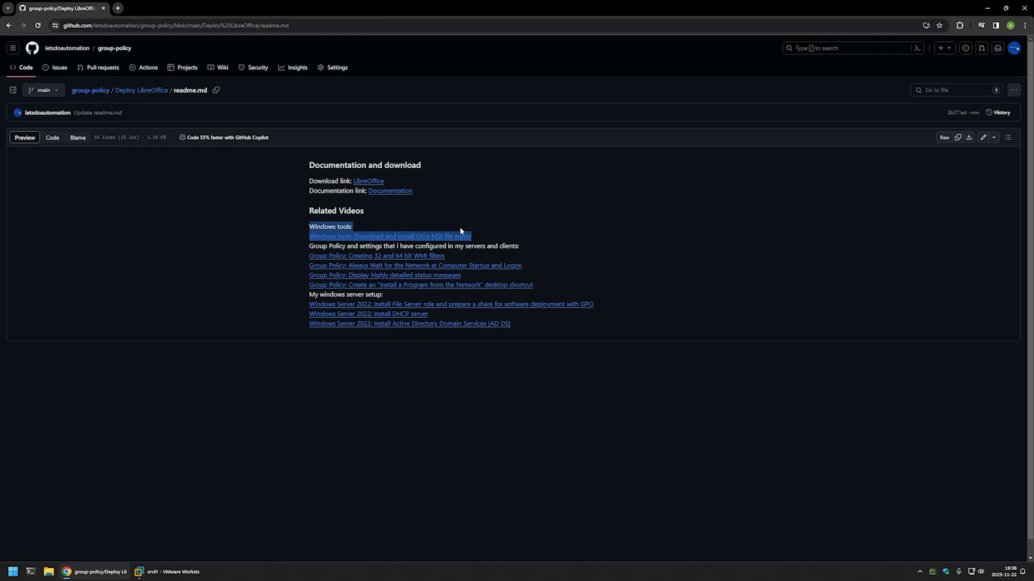
{"action": "left_click", "coordinate": [485, 235]}
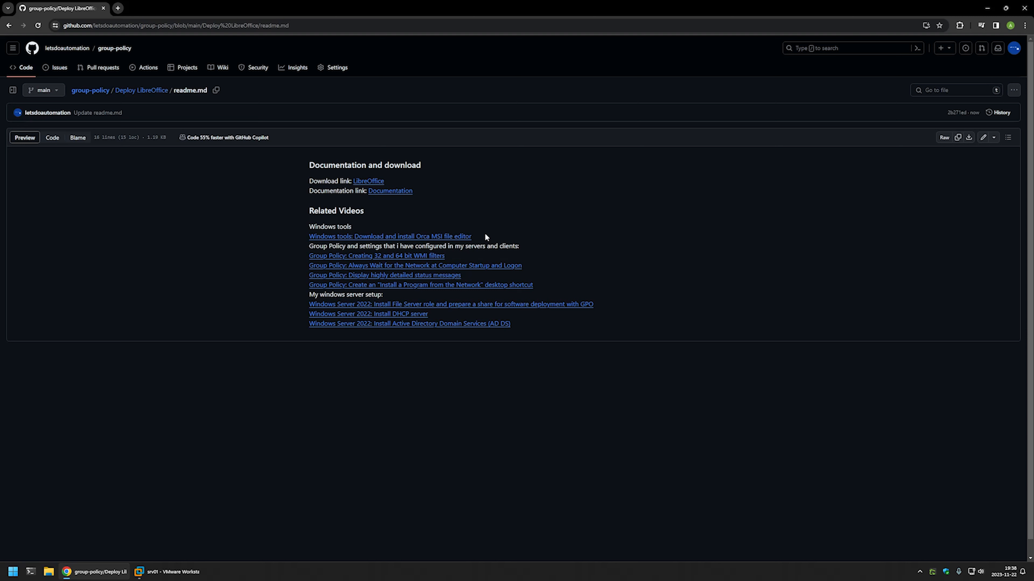
- Open the LibreOffice download page linked in the readme and download version 7.6.2 for Windows (64-bit)
{"action": "middle_click", "coordinate": [373, 181]}
{"action": "left_click", "coordinate": [170, 10]}
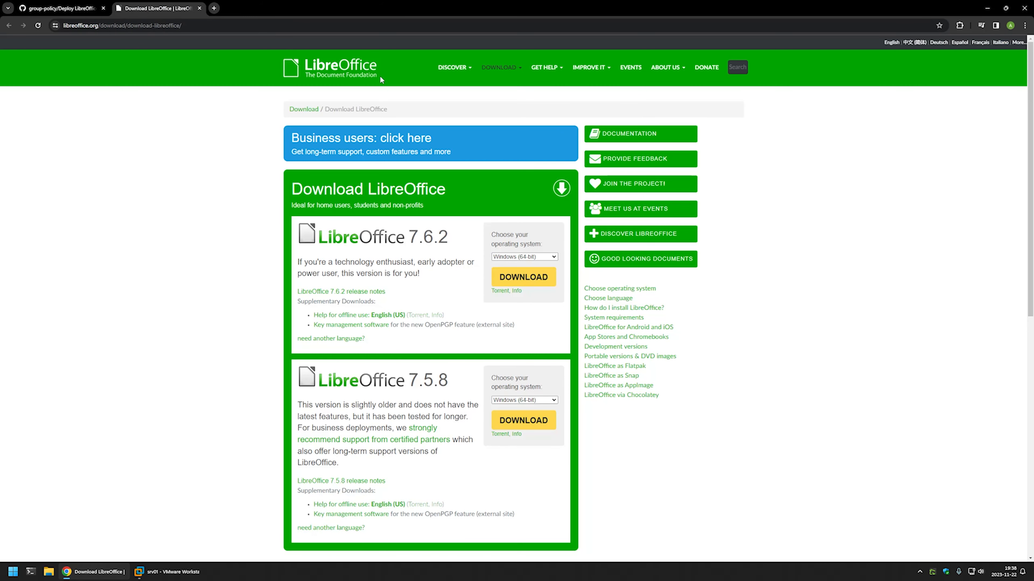
{"action": "left_click", "coordinate": [542, 286]}
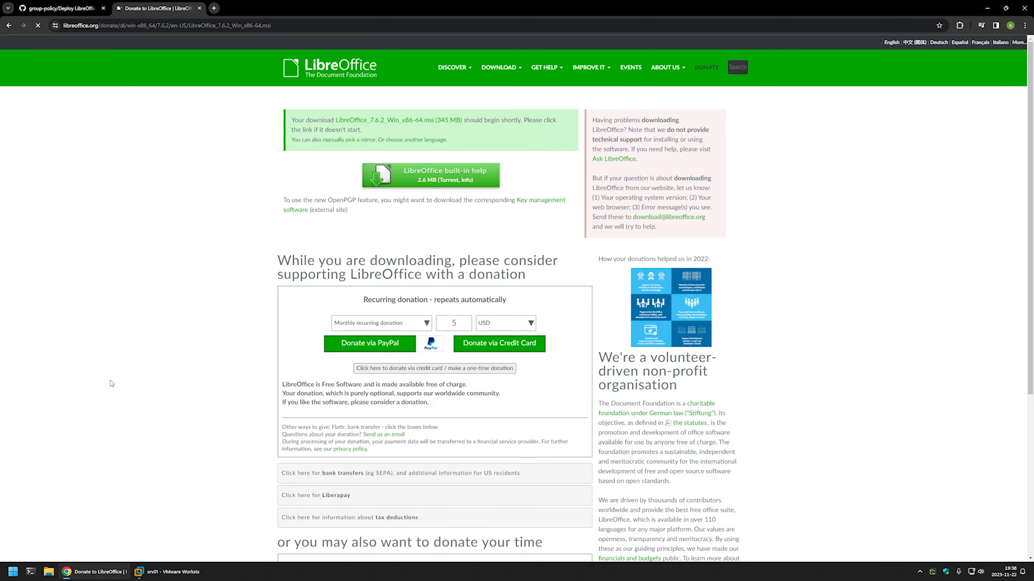
- Open the Downloads folder and open LibreOffice_7.6.2_Win_x86-64.msi for editing in Orca
{"action": "right_click", "coordinate": [48, 572]}
{"action": "left_click", "coordinate": [54, 438]}
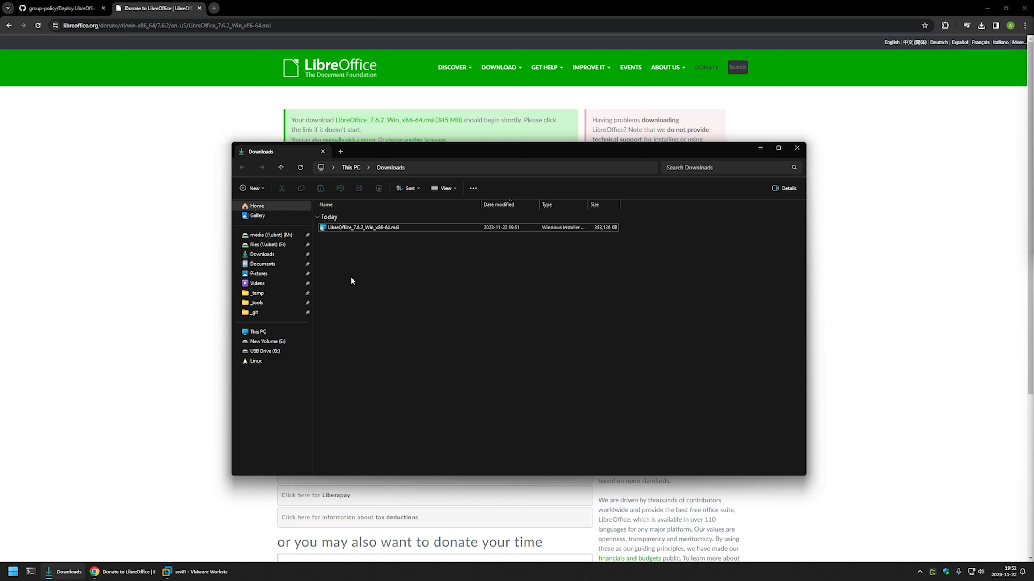
{"action": "right_click", "coordinate": [356, 231]}
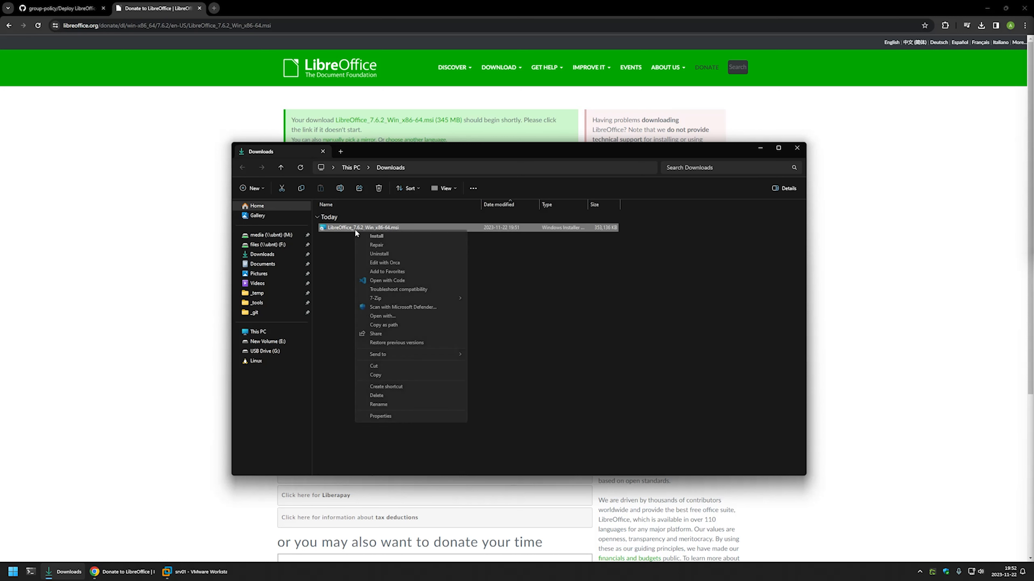
{"action": "left_click", "coordinate": [391, 263]}
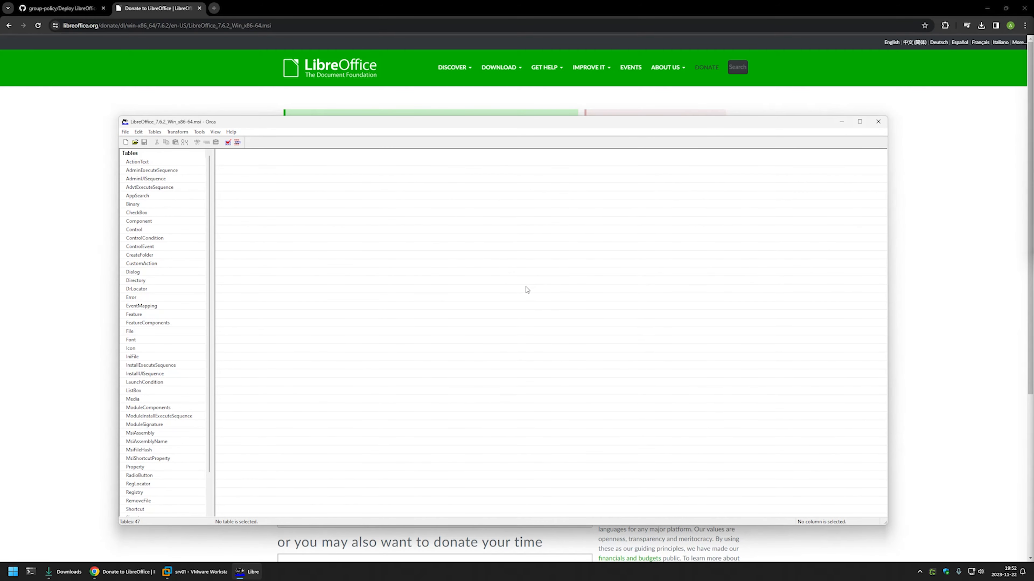
- Edit the MSI's summary information so that only 1033 remains in the list of languages
{"action": "left_click", "coordinate": [211, 133]}
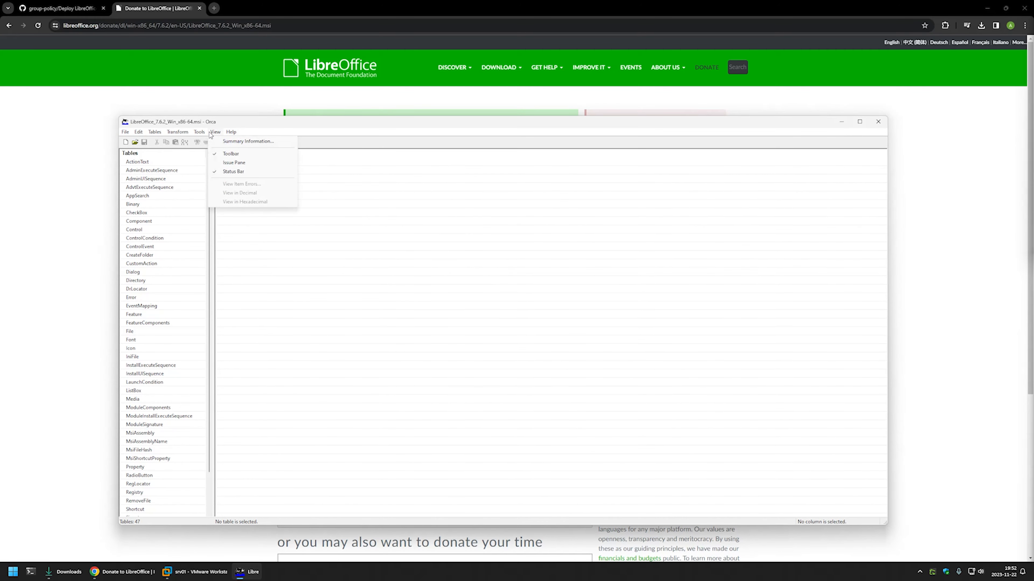
{"action": "left_click", "coordinate": [221, 142]}
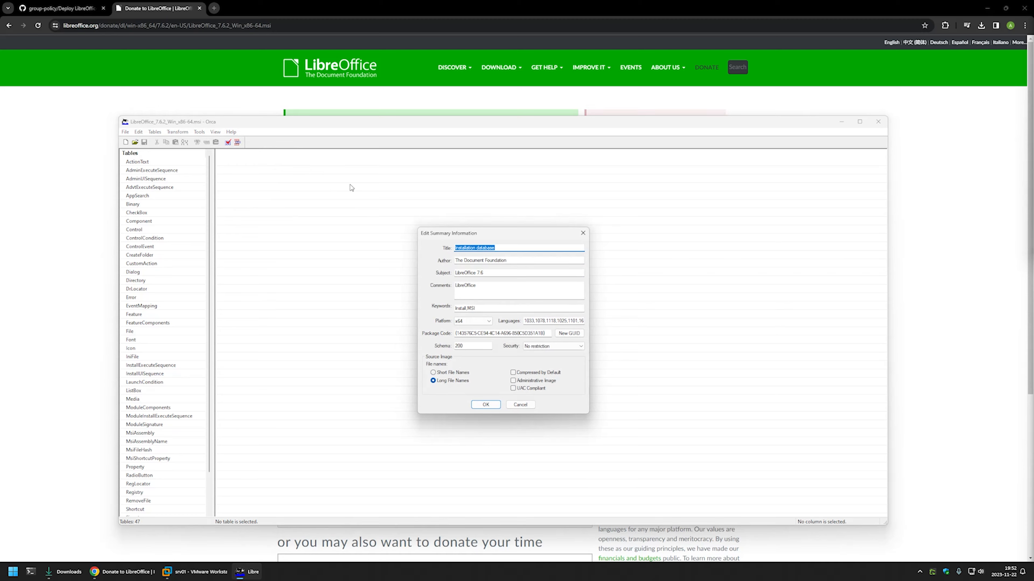
{"action": "left_click_drag", "start_coordinate": [525, 321], "coordinate": [628, 313]}
{"action": "left_click_drag", "start_coordinate": [546, 321], "coordinate": [491, 321]}
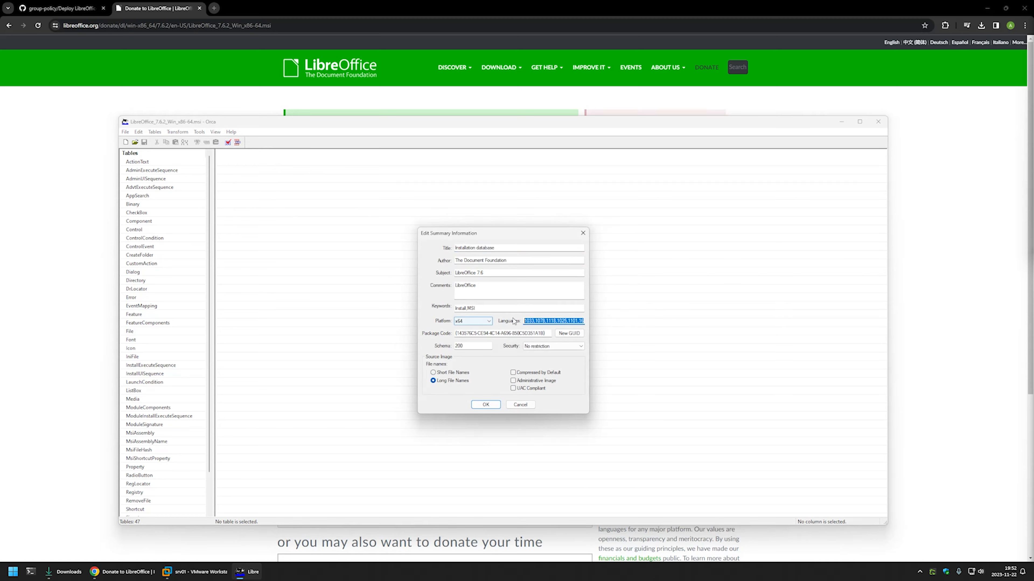
{"action": "left_click", "coordinate": [534, 322]}
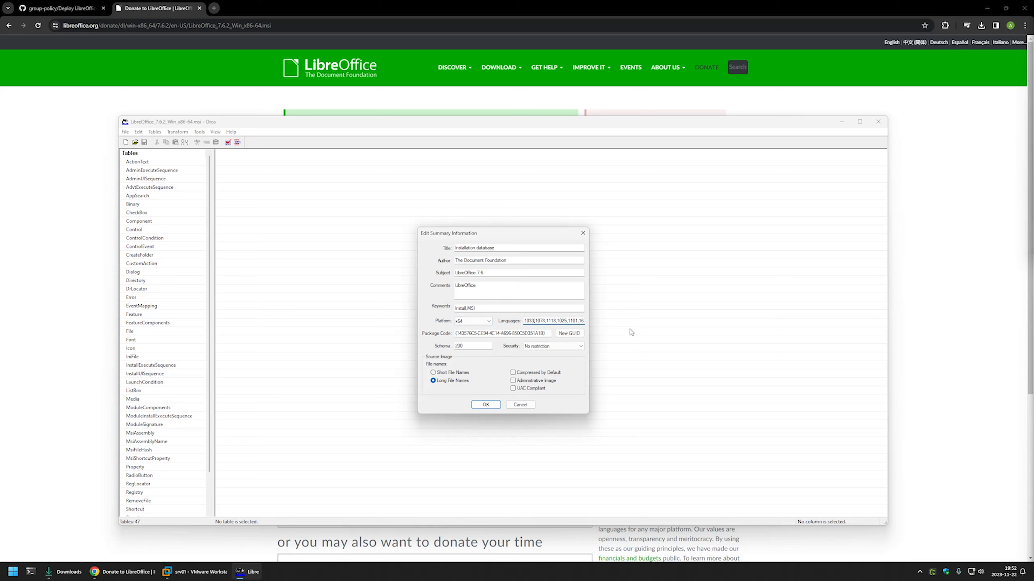
{"action": "key", "text": "shift+Home"}
{"action": "key", "text": "shift+End"}
{"action": "key", "text": "Delete"}
{"action": "left_click", "coordinate": [486, 404]}
- Save the modified MSI package and close Orca
{"action": "left_click", "coordinate": [126, 132]}
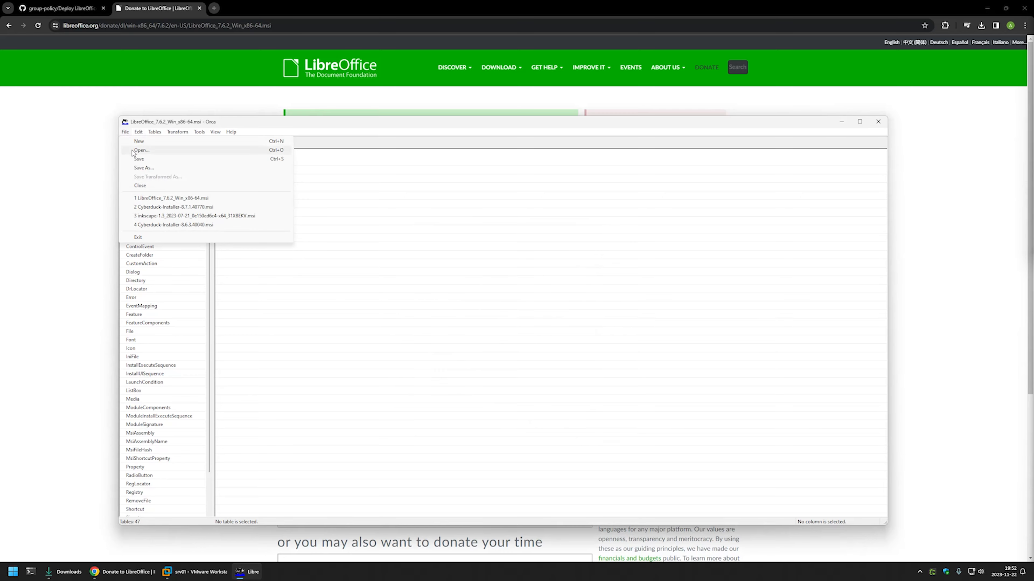
{"action": "left_click", "coordinate": [139, 159]}
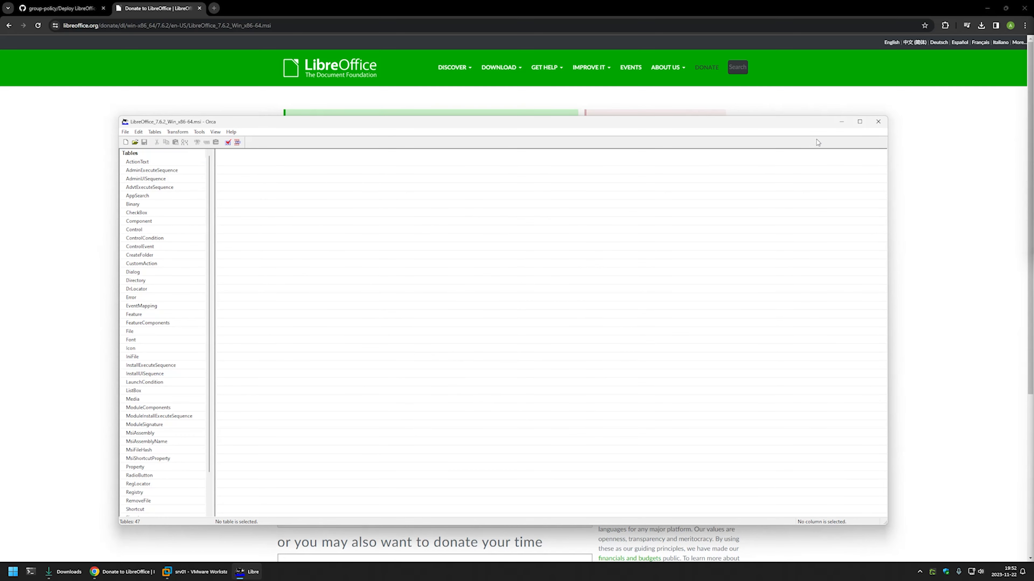
{"action": "left_click", "coordinate": [878, 122]}
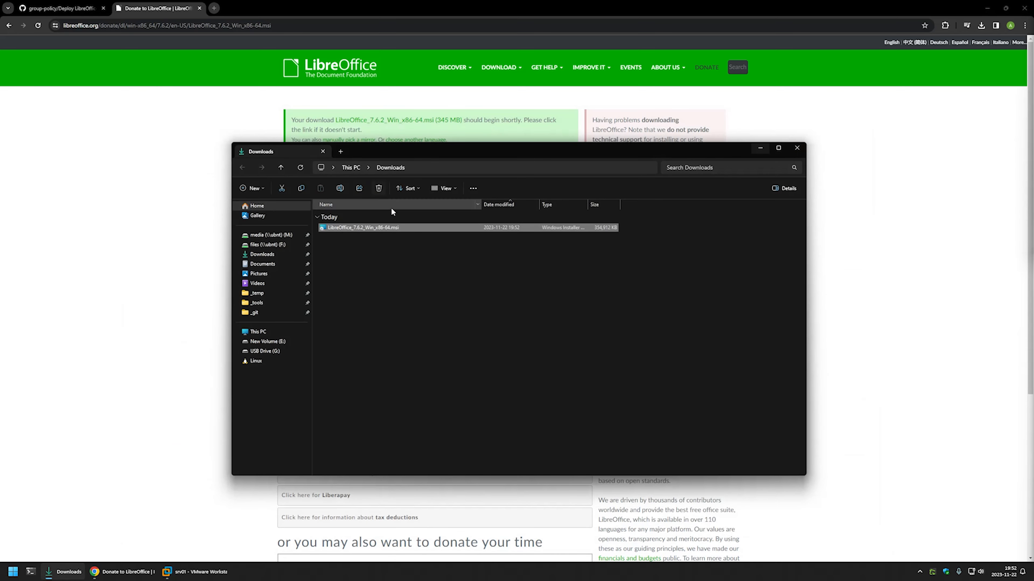
- Copy LibreOffice_7.6.2_Win_x86-64.msi from the Downloads folder to the clipboard
{"action": "left_click", "coordinate": [359, 244]}
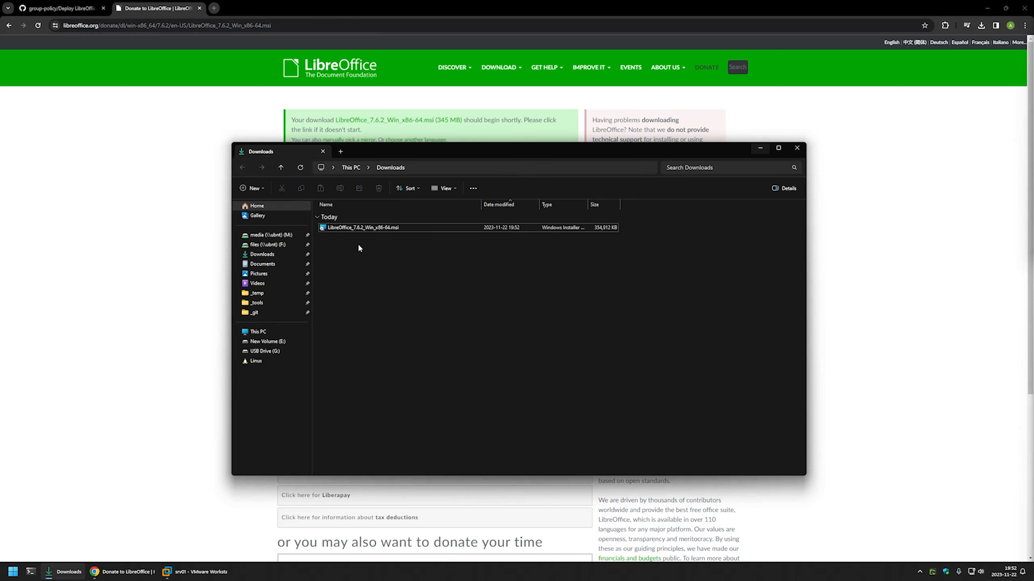
{"action": "right_click", "coordinate": [353, 229]}
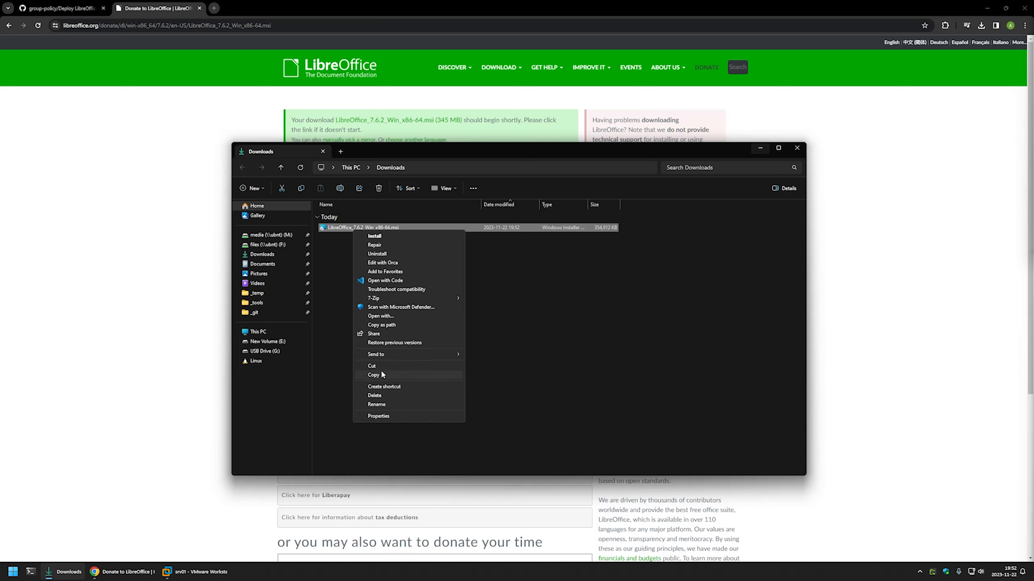
{"action": "left_click", "coordinate": [372, 375]}
- Switch to the srv01 virtual machine in VMware Workstation and open the software share on \\srv02 in File Explorer
{"action": "left_click", "coordinate": [195, 572]}
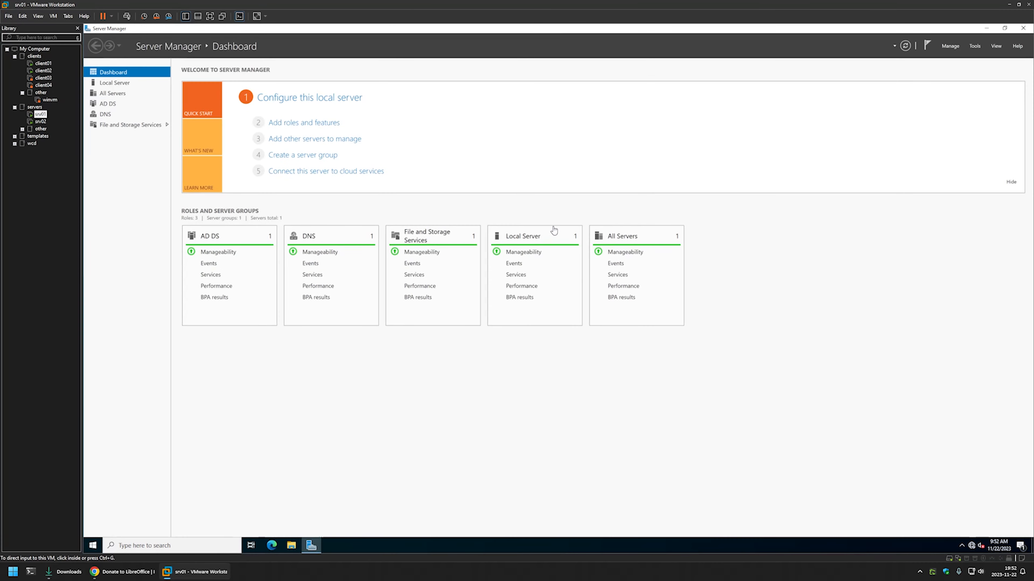
{"action": "left_click", "coordinate": [556, 204]}
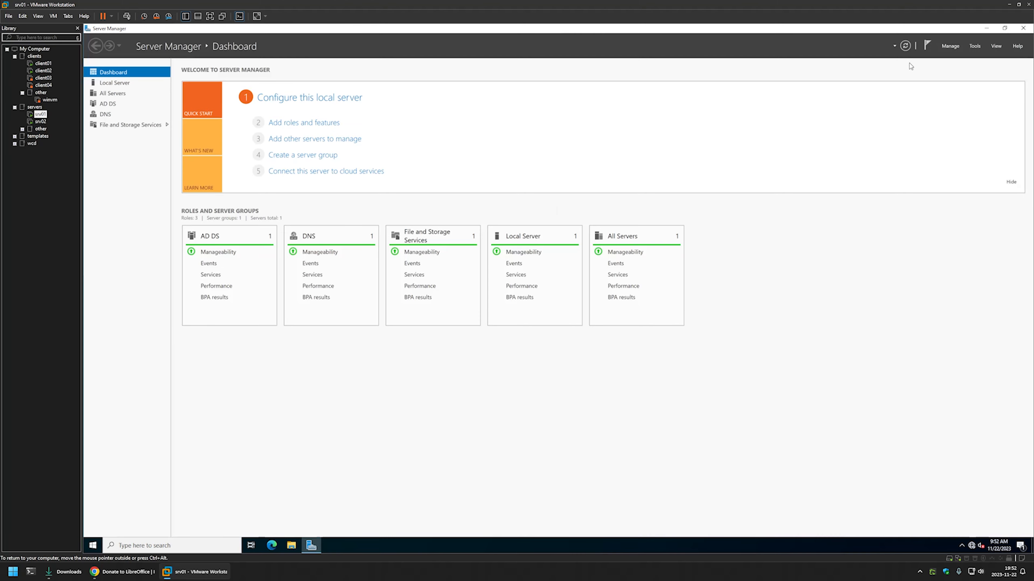
{"action": "left_click", "coordinate": [986, 28]}
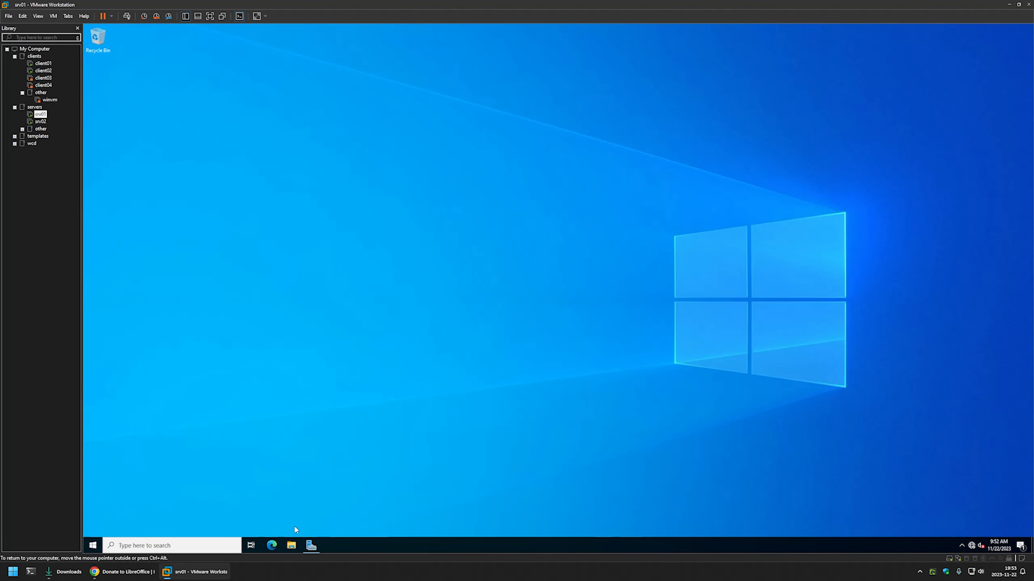
{"action": "left_click", "coordinate": [291, 546]}
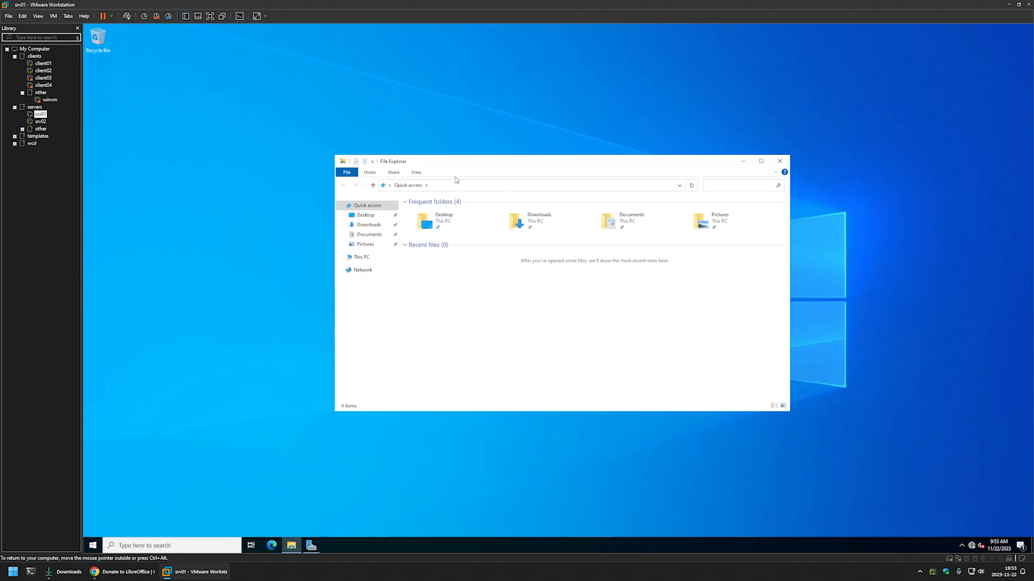
{"action": "left_click", "coordinate": [452, 184]}
{"action": "type", "text": "\\"}
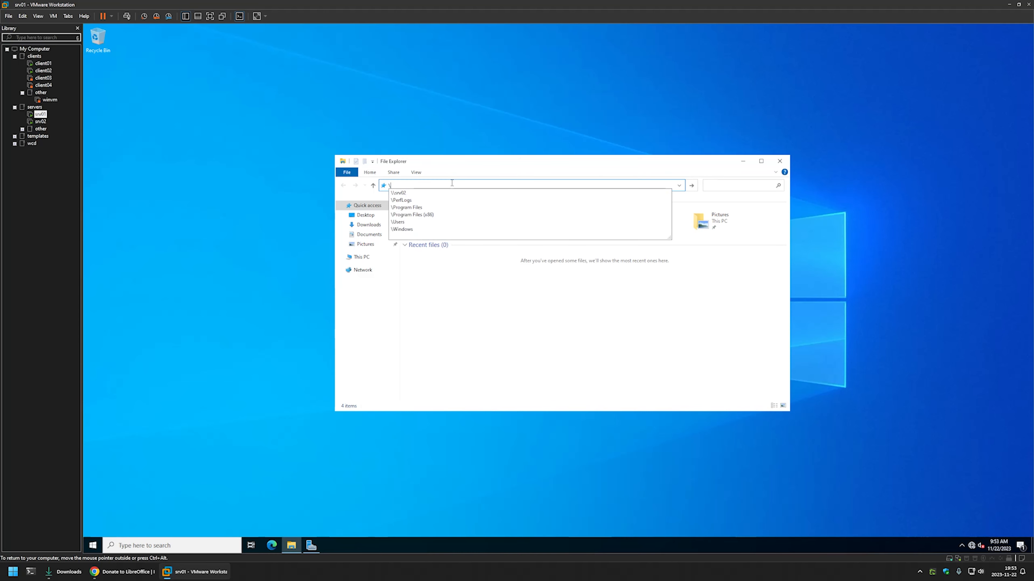
{"action": "type", "text": "\\srv0"}
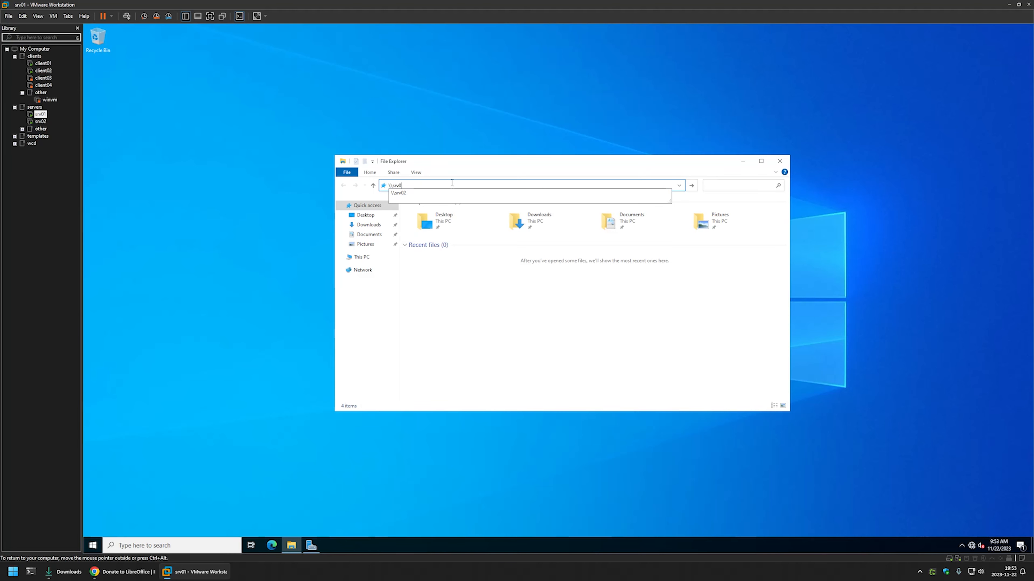
{"action": "type", "text": "2"}
{"action": "key", "text": "Return"}
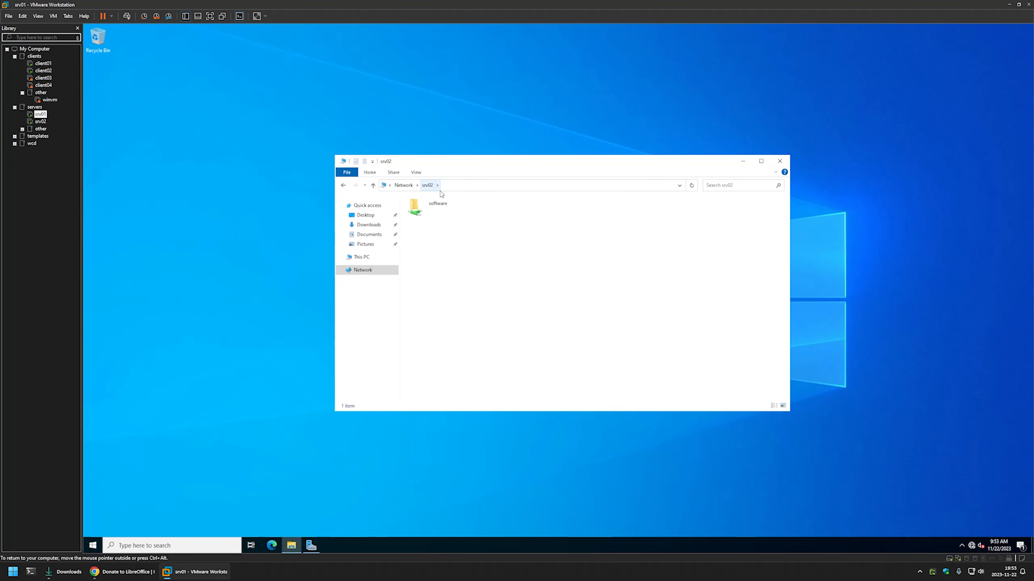
{"action": "double_click", "coordinate": [423, 205]}
- Create a folder named LibreOffice in the software share
{"action": "right_click", "coordinate": [433, 231]}
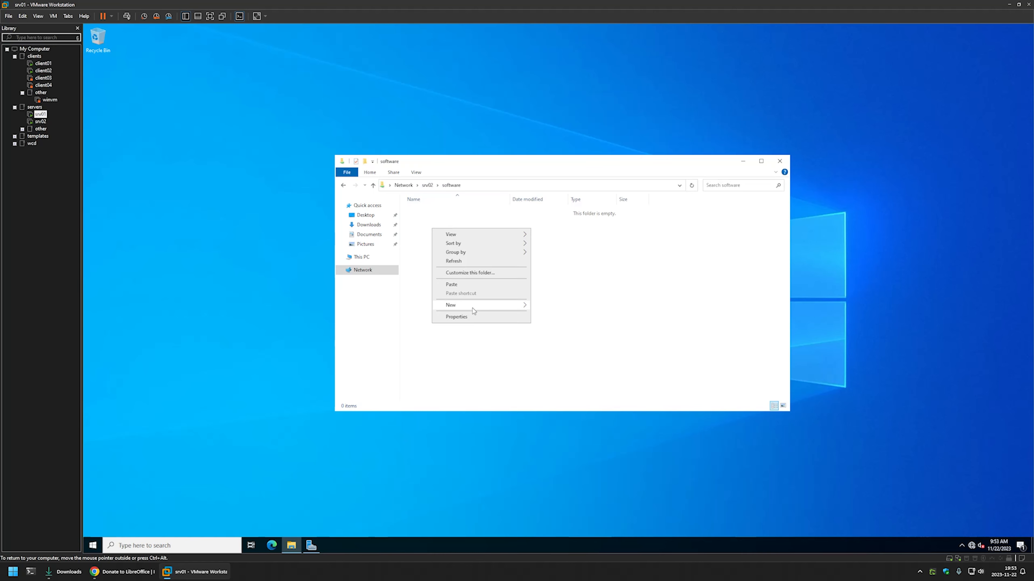
{"action": "mouse_move", "coordinate": [473, 308]}
{"action": "left_click", "coordinate": [544, 306]}
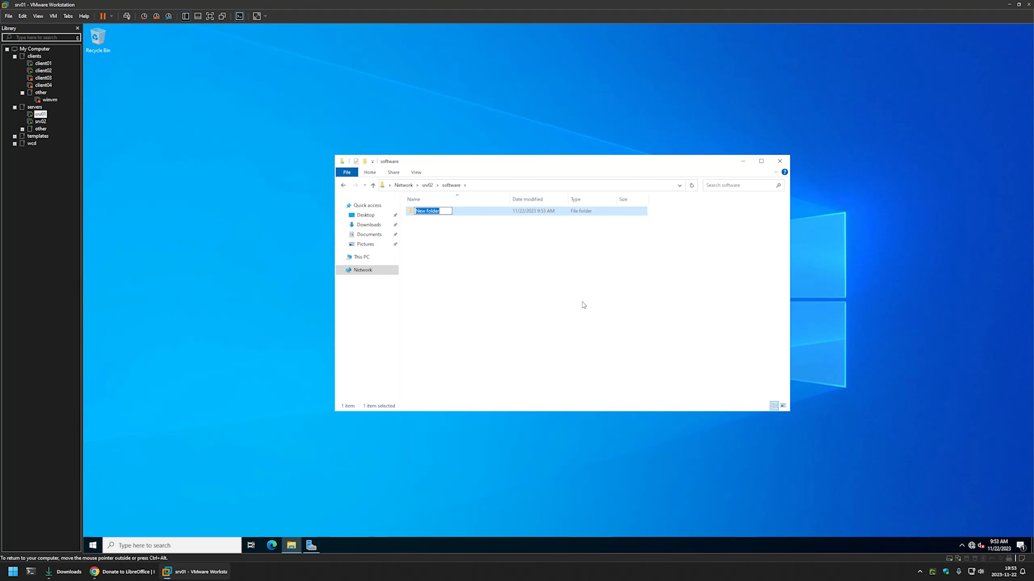
{"action": "type", "text": "LibreOffice"}
{"action": "key", "text": "Return"}
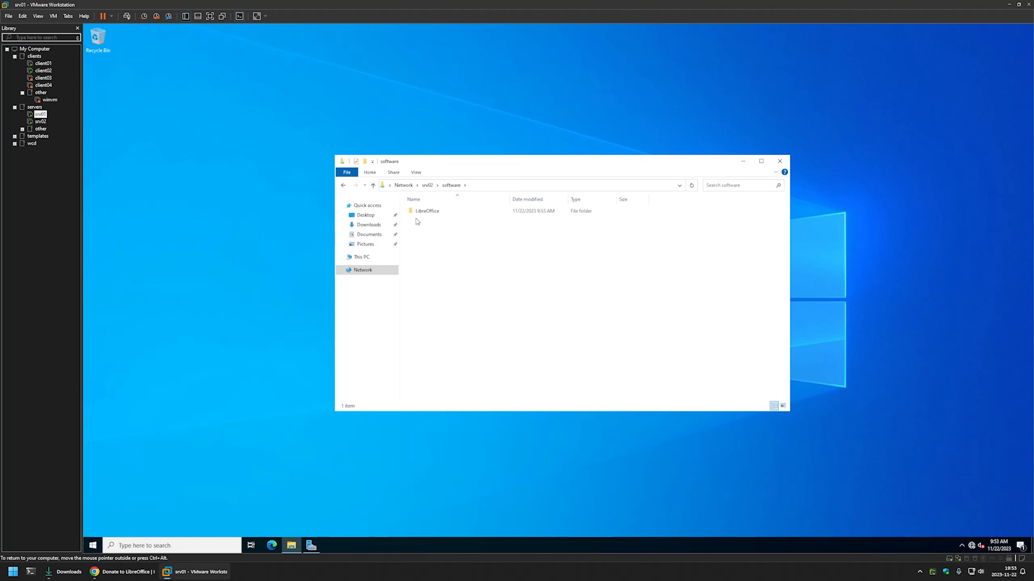
- Paste the copied MSI package into the LibreOffice folder on the share
{"action": "double_click", "coordinate": [422, 212]}
{"action": "right_click", "coordinate": [437, 223]}
{"action": "left_click", "coordinate": [470, 282]}
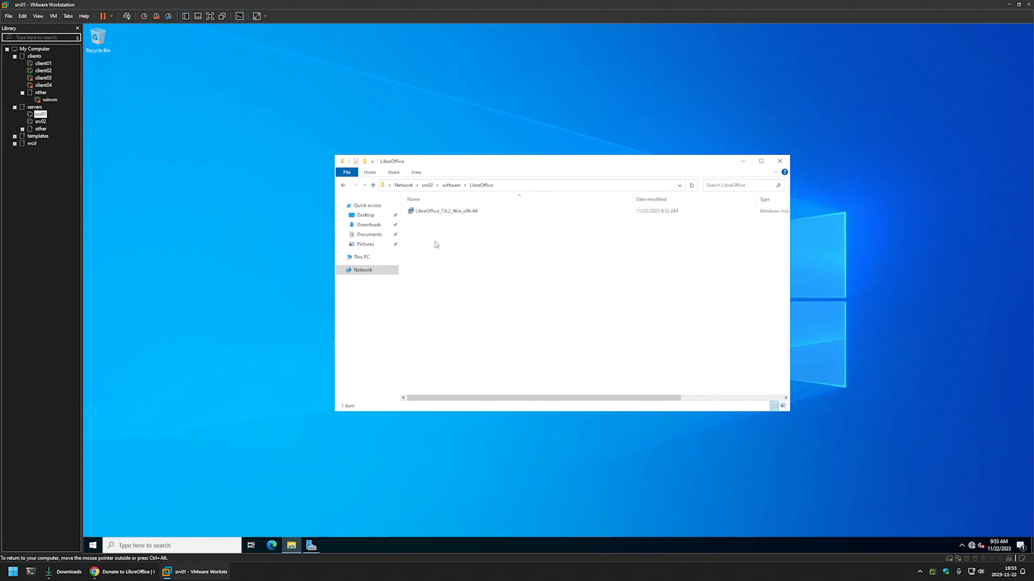
- Check the permissions of Authenticated Users in the LibreOffice folder's security properties, then close the dialogs
{"action": "right_click", "coordinate": [426, 224]}
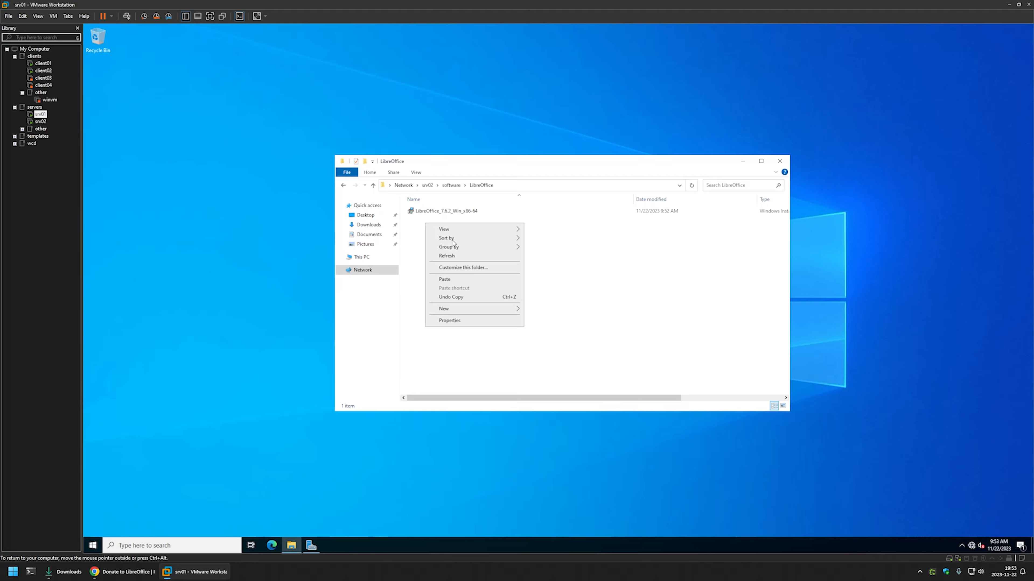
{"action": "left_click", "coordinate": [444, 322]}
{"action": "left_click_drag", "start_coordinate": [264, 115], "coordinate": [413, 183]}
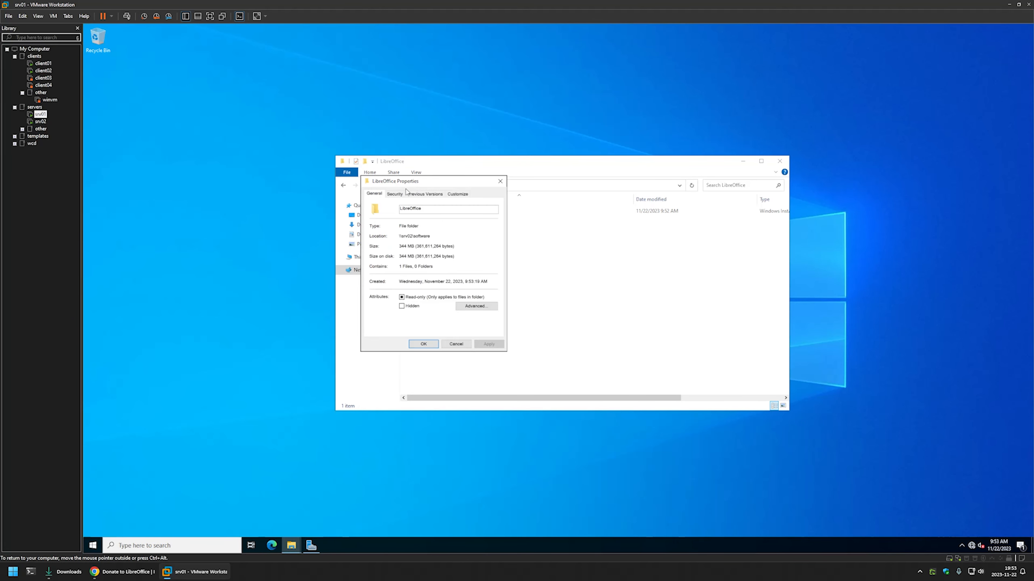
{"action": "left_click", "coordinate": [394, 194]}
{"action": "left_click", "coordinate": [479, 254]}
{"action": "left_click", "coordinate": [428, 260]}
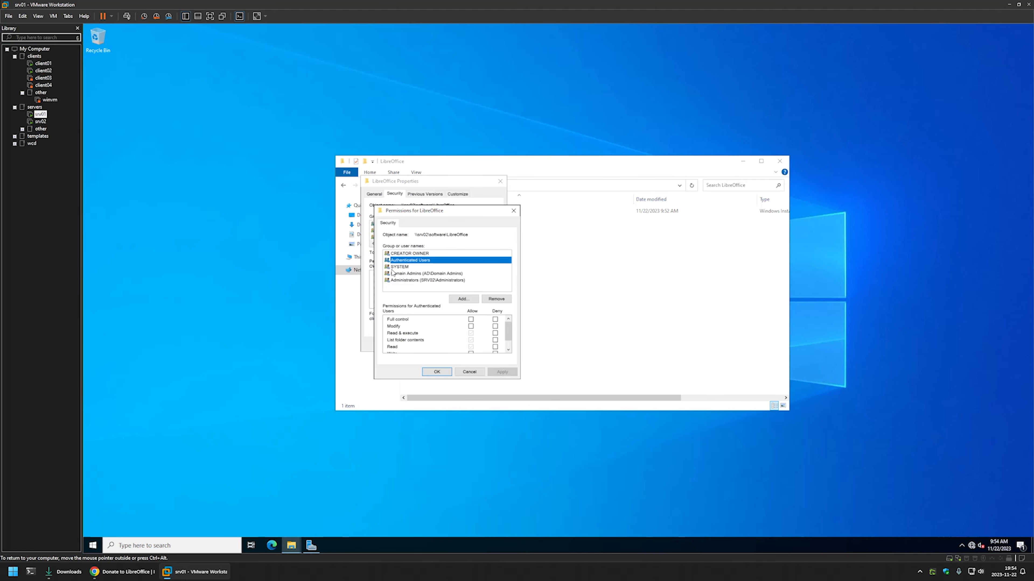
{"action": "left_click", "coordinate": [513, 211]}
{"action": "left_click", "coordinate": [500, 181]}
- Return to Server Manager and open the Group Policy Management console
{"action": "left_click", "coordinate": [311, 545]}
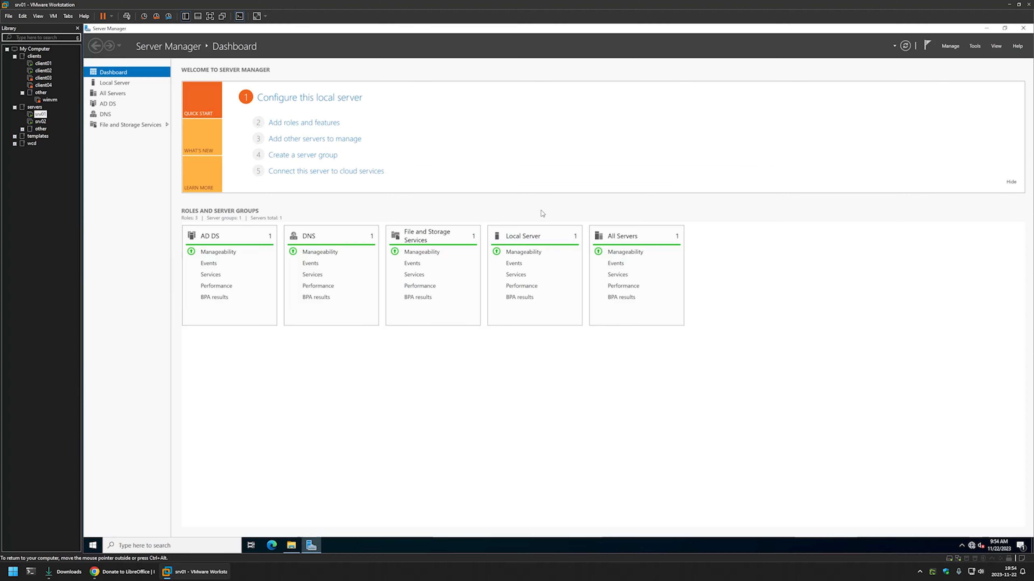
{"action": "left_click", "coordinate": [975, 46]}
{"action": "left_click", "coordinate": [954, 162]}
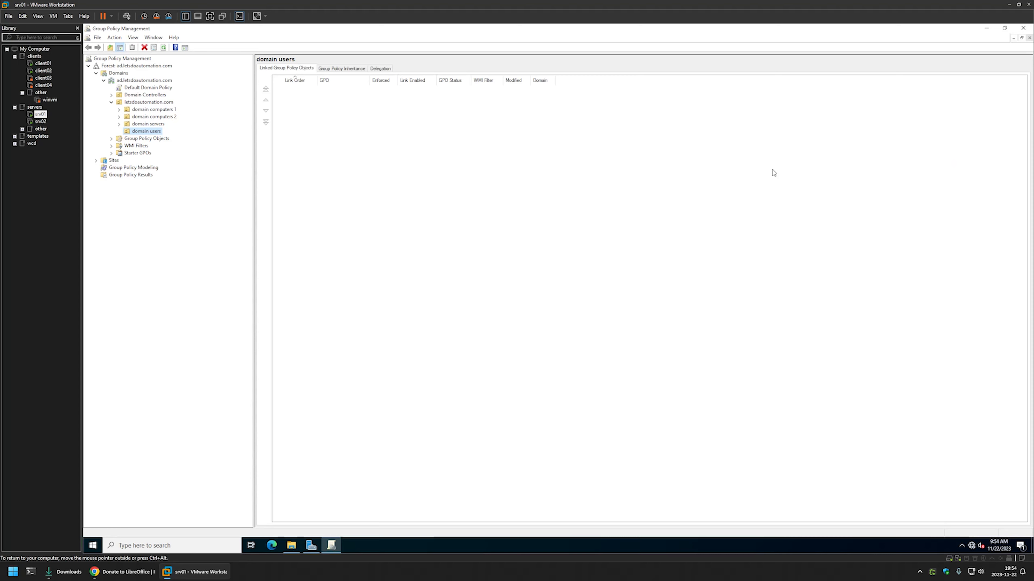
- Create a new Group Policy object named Assign LibreOffice without a source starter GPO
{"action": "left_click", "coordinate": [112, 139]}
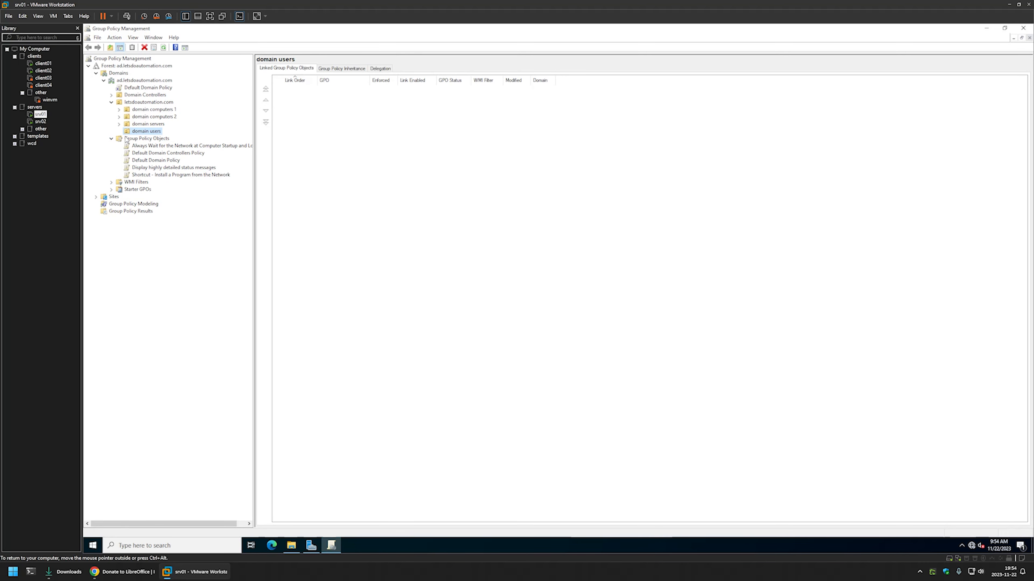
{"action": "right_click", "coordinate": [126, 139]}
{"action": "left_click", "coordinate": [136, 142]}
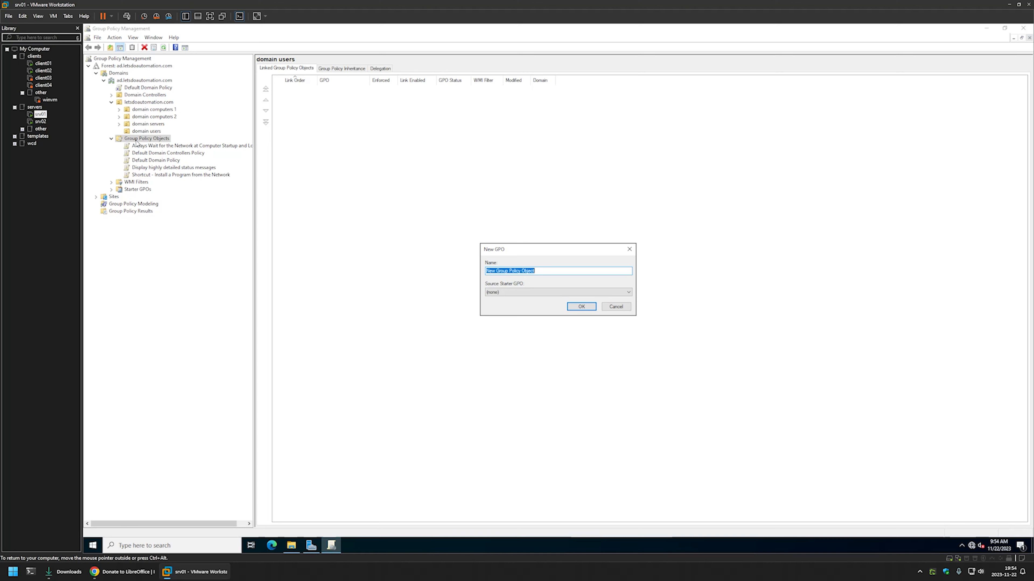
{"action": "type", "text": "Assign LibreOffice"}
{"action": "left_click", "coordinate": [583, 307]}
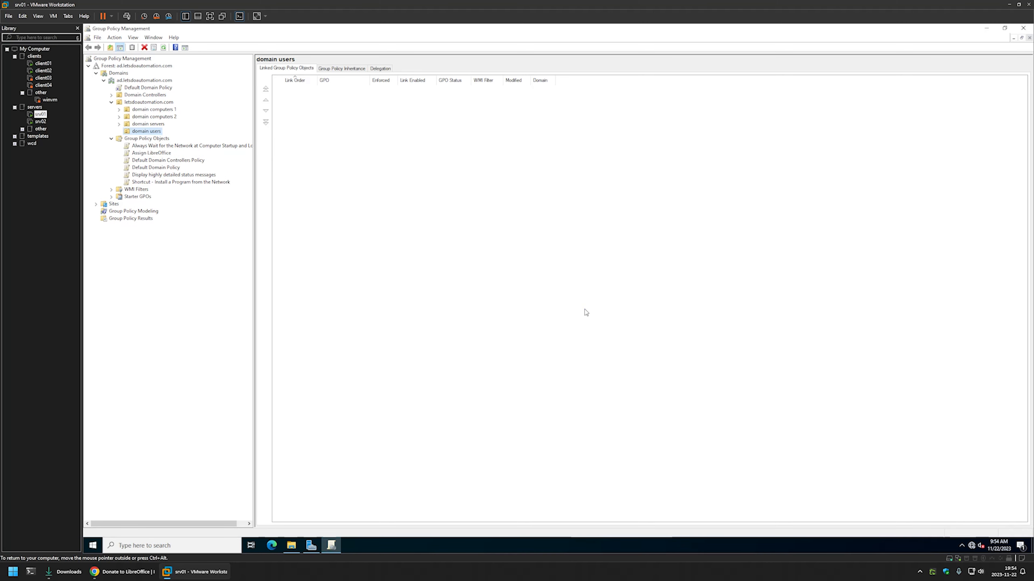
- Open the Assign LibreOffice policy object for editing and move the editor window clear of the policy tree
{"action": "left_click", "coordinate": [163, 154]}
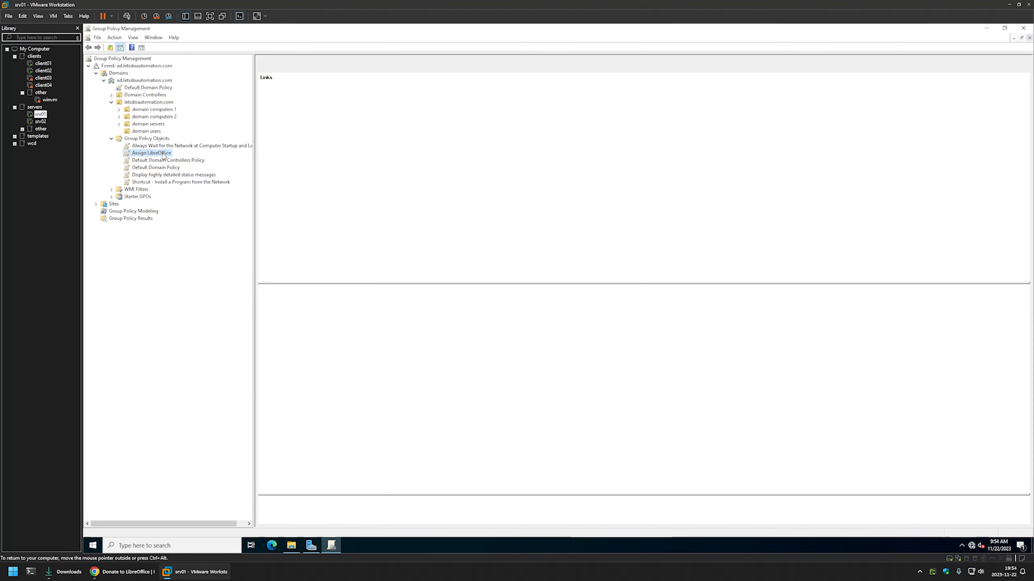
{"action": "right_click", "coordinate": [163, 154]}
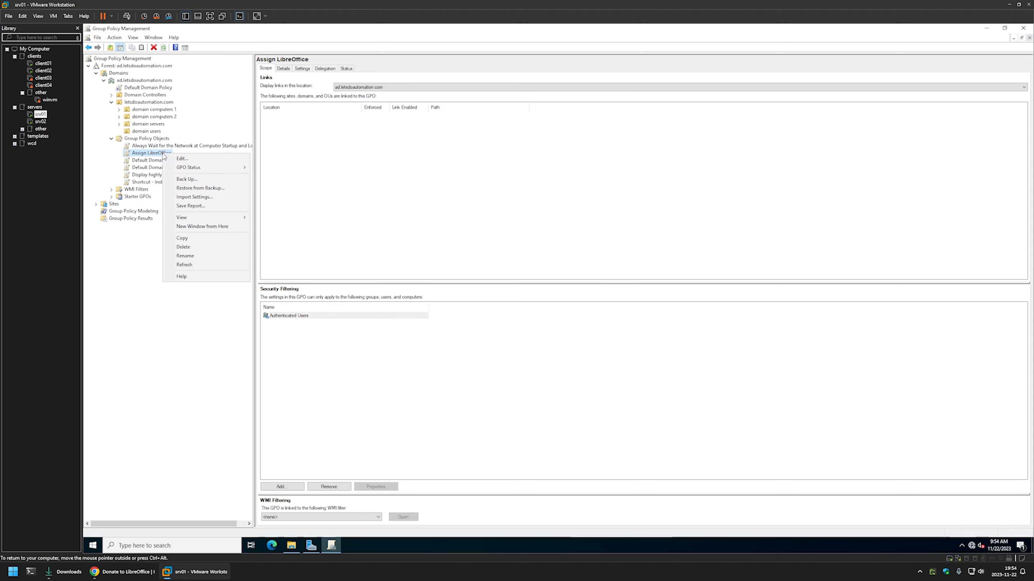
{"action": "left_click", "coordinate": [175, 160]}
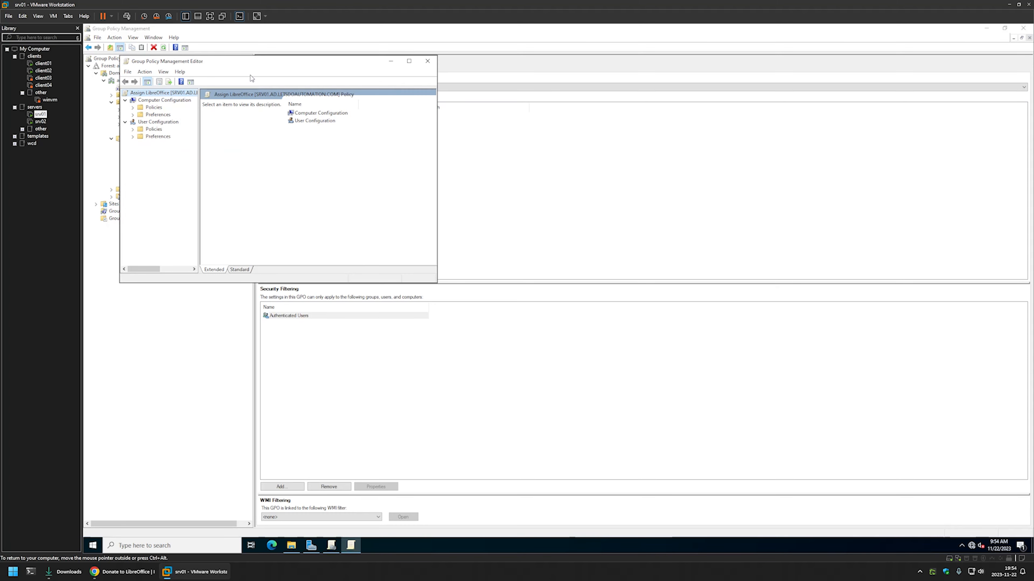
{"action": "left_click_drag", "start_coordinate": [253, 66], "coordinate": [487, 157]}
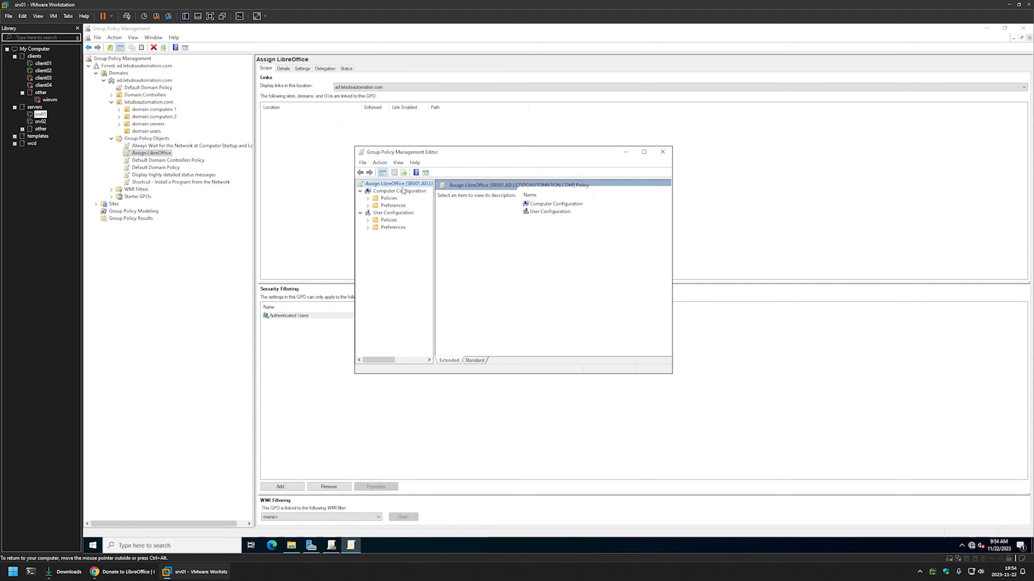
- Start a new software installation package under the Computer Configuration policies' Software Settings
{"action": "left_click", "coordinate": [385, 190]}
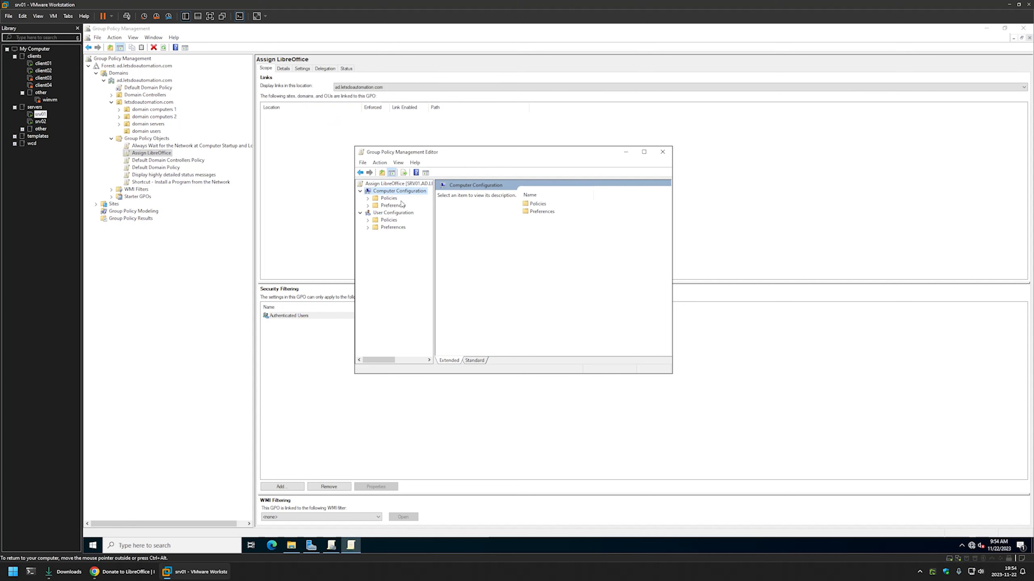
{"action": "left_click", "coordinate": [368, 198]}
{"action": "left_click", "coordinate": [376, 205]}
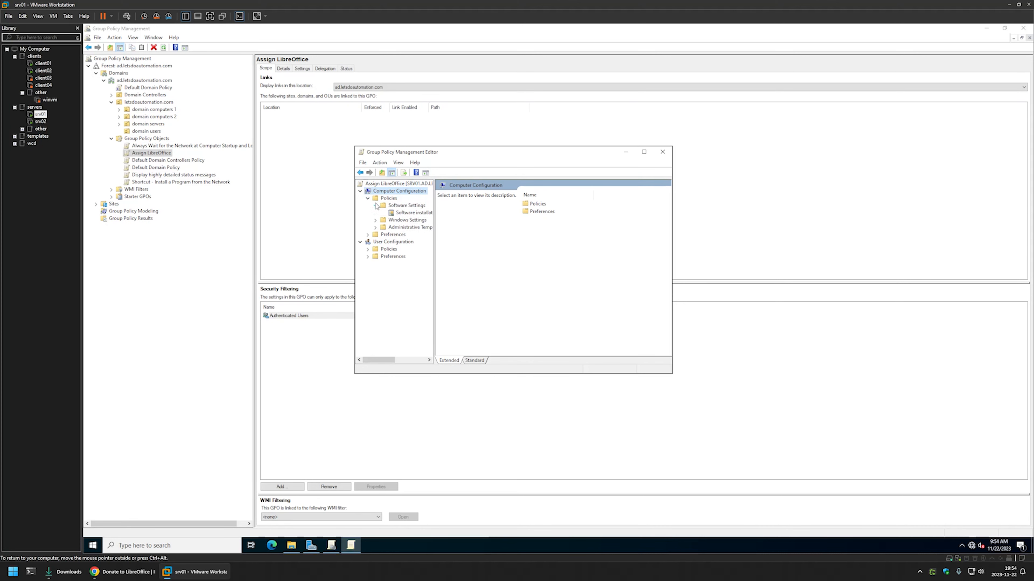
{"action": "left_click", "coordinate": [401, 213]}
{"action": "right_click", "coordinate": [401, 213]}
{"action": "mouse_move", "coordinate": [418, 218]}
{"action": "left_click", "coordinate": [480, 219]}
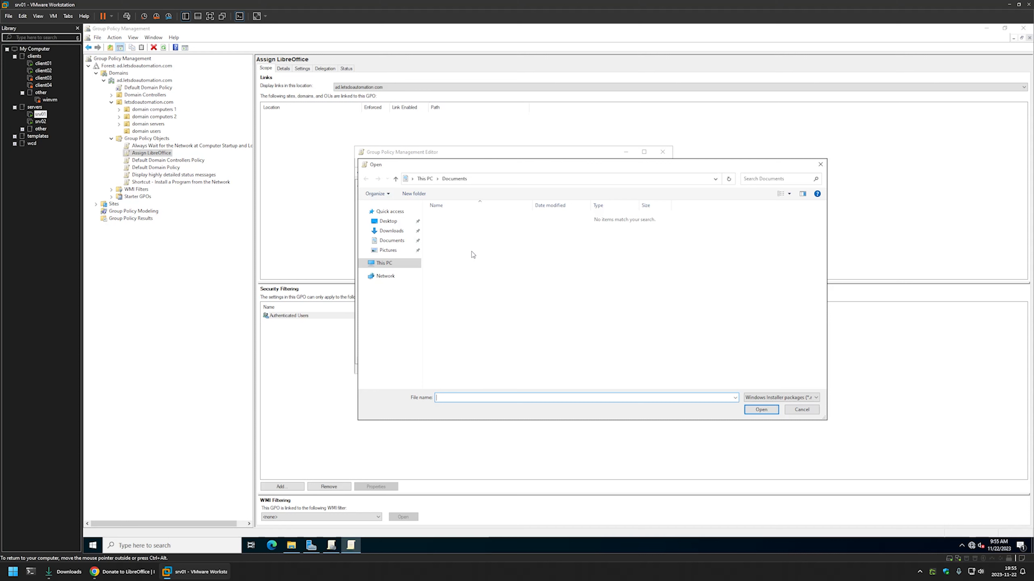
- Browse to \\srv02, open software\LibreOffice and choose the LibreOffice_7.6.2_Win_x86-64 installer as the package
{"action": "left_click", "coordinate": [495, 180]}
{"action": "type", "text": "\\\\"}
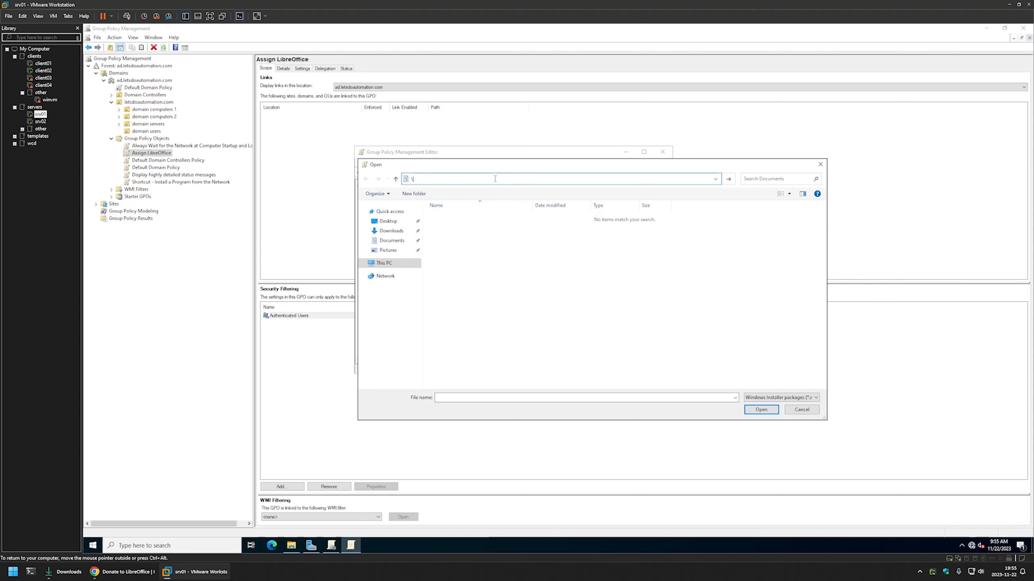
{"action": "type", "text": "srv02"}
{"action": "key", "text": "Return"}
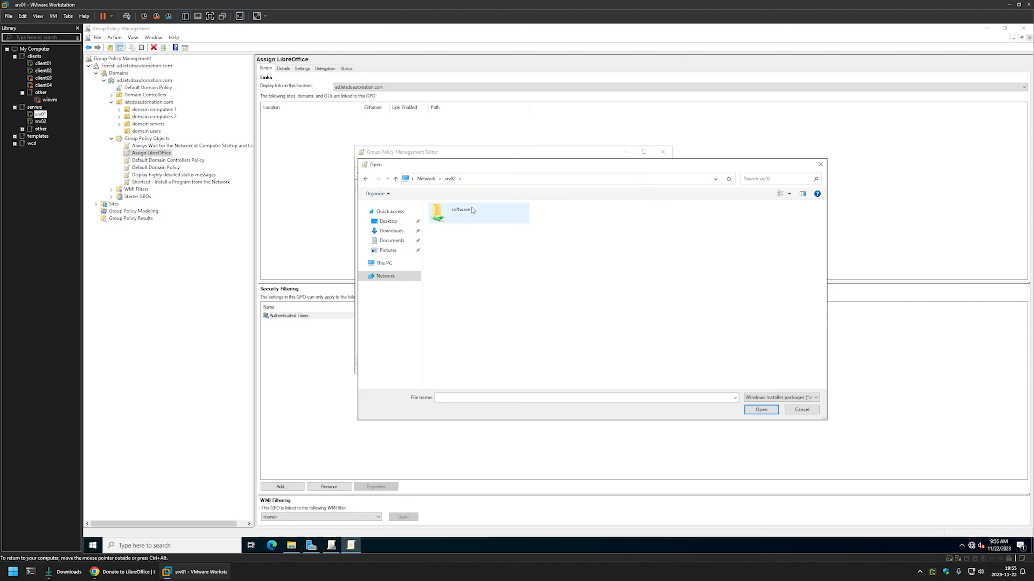
{"action": "double_click", "coordinate": [461, 210]}
{"action": "double_click", "coordinate": [449, 216]}
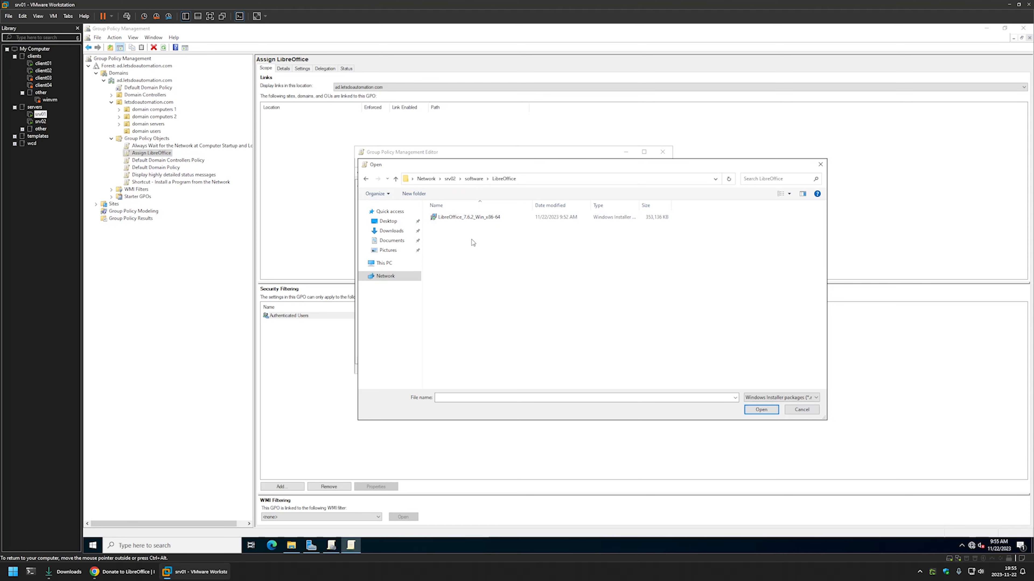
{"action": "double_click", "coordinate": [461, 217]}
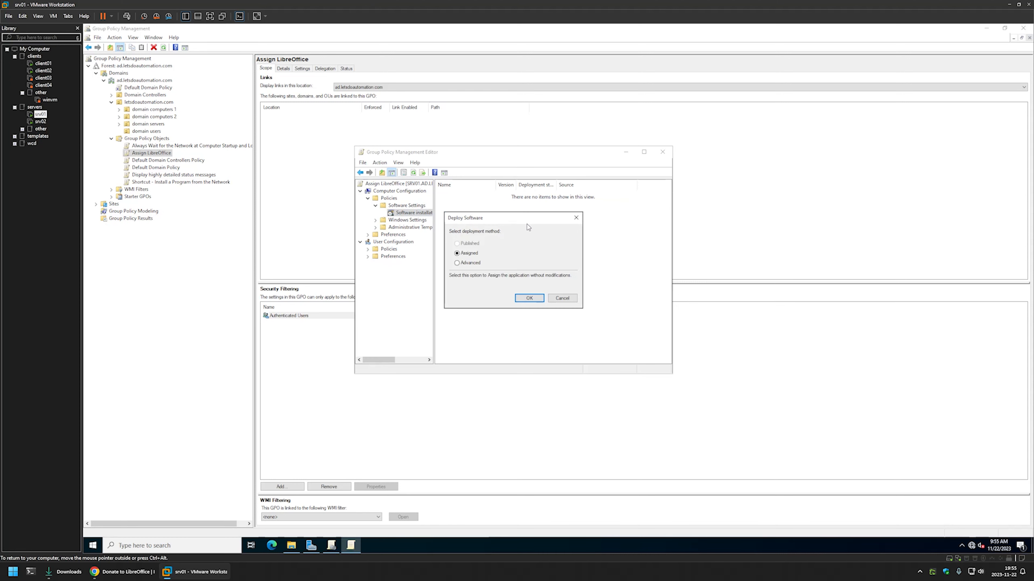
- Deploy the package with the Advanced method, enabling the option to ignore language when deploying it
{"action": "left_click", "coordinate": [472, 263]}
{"action": "left_click", "coordinate": [525, 298]}
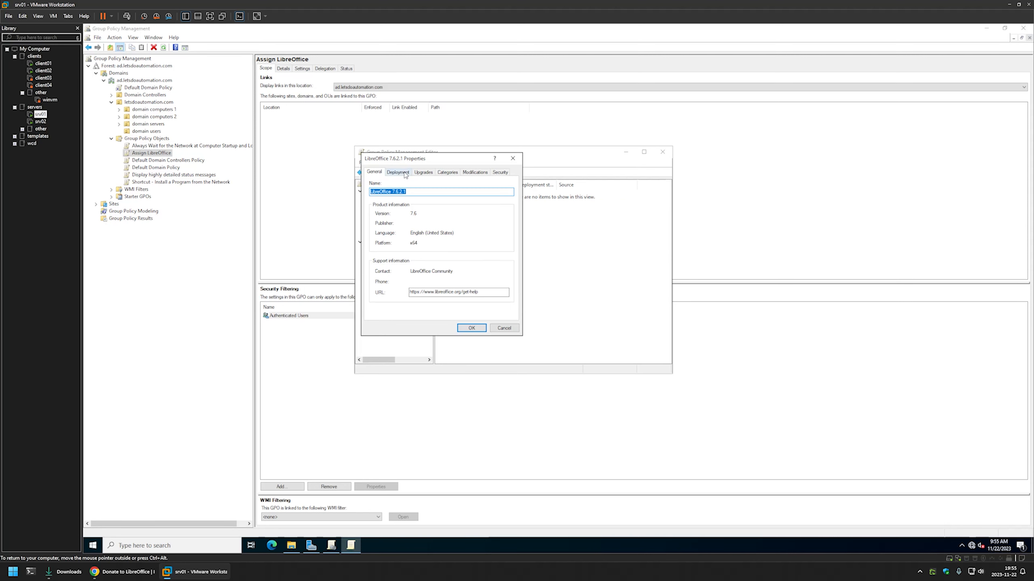
{"action": "left_click", "coordinate": [403, 172]}
{"action": "left_click", "coordinate": [384, 311]}
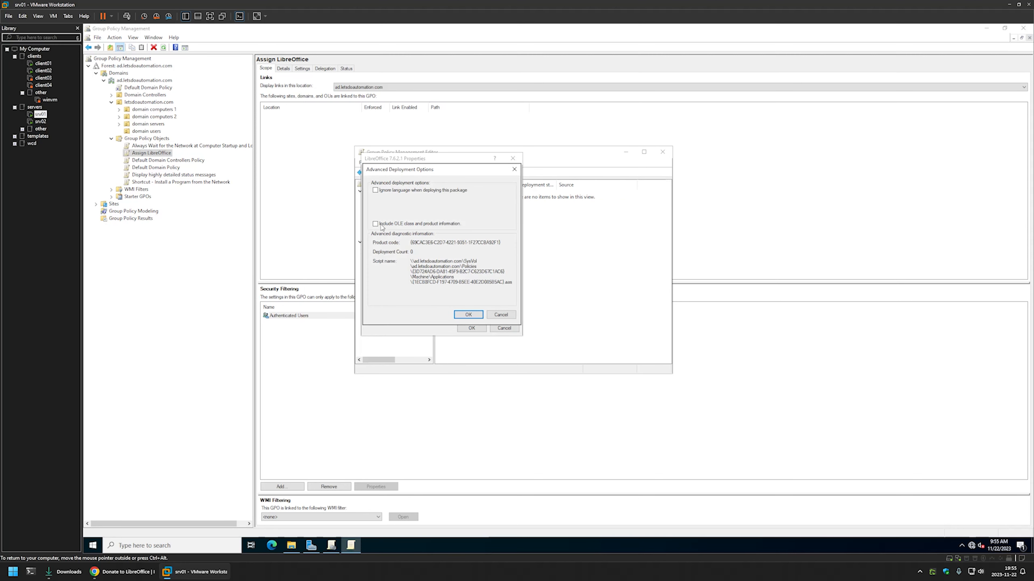
{"action": "left_click", "coordinate": [375, 190]}
{"action": "left_click", "coordinate": [469, 314]}
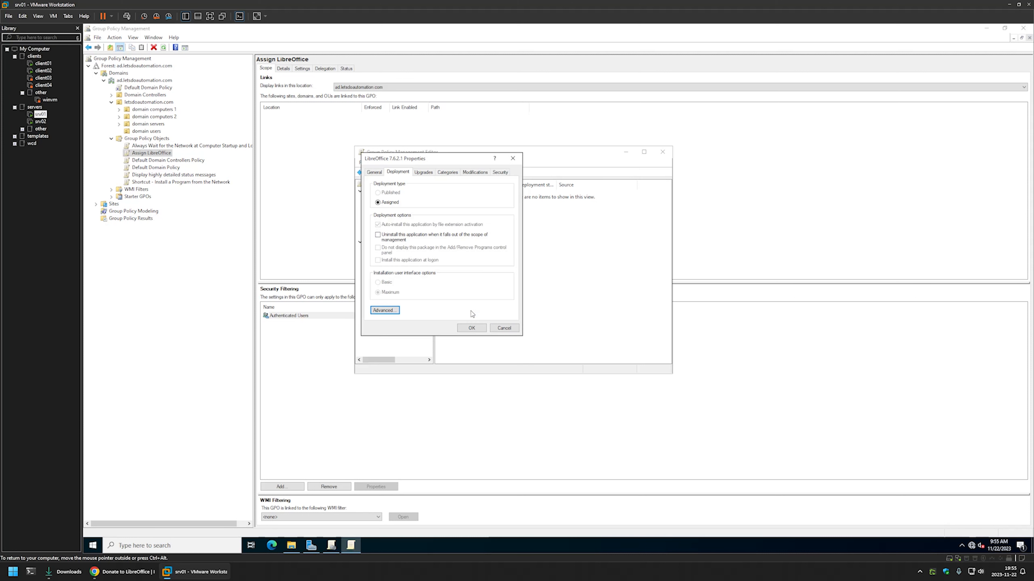
{"action": "left_click", "coordinate": [471, 327]}
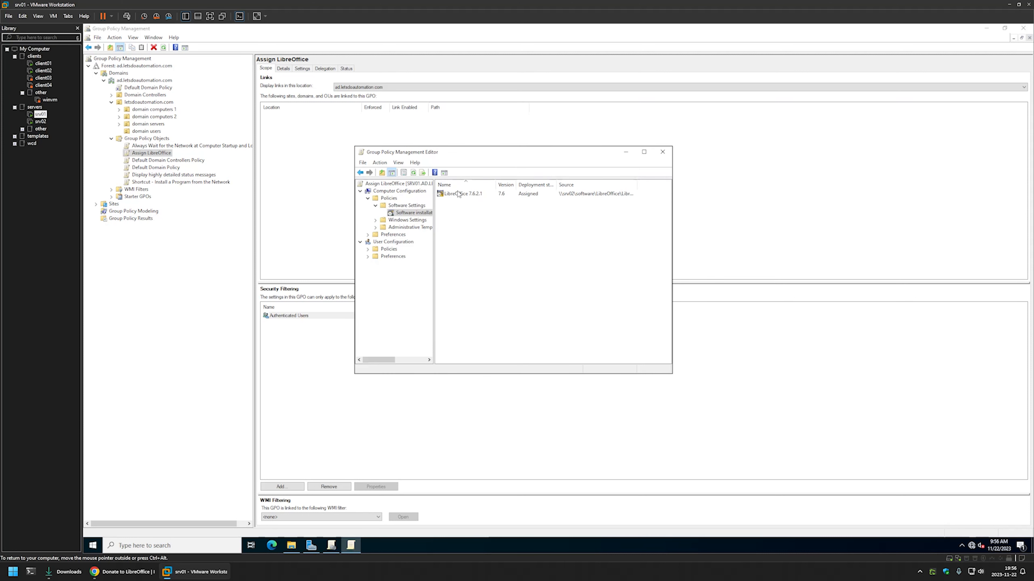
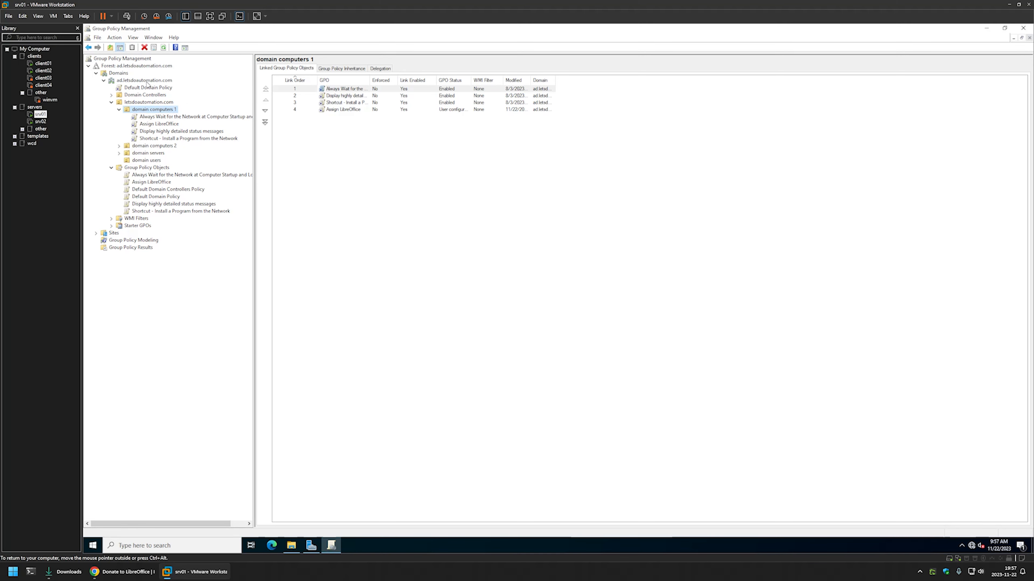
- Switch to the client01 virtual machine, open a Command Prompt and run gpupdate
{"action": "left_click", "coordinate": [52, 65]}
{"action": "left_click", "coordinate": [361, 535]}
{"action": "type", "text": "cmd"}
{"action": "key", "text": "Return"}
{"action": "type", "text": "gpupdate"}
{"action": "key", "text": "Return"}
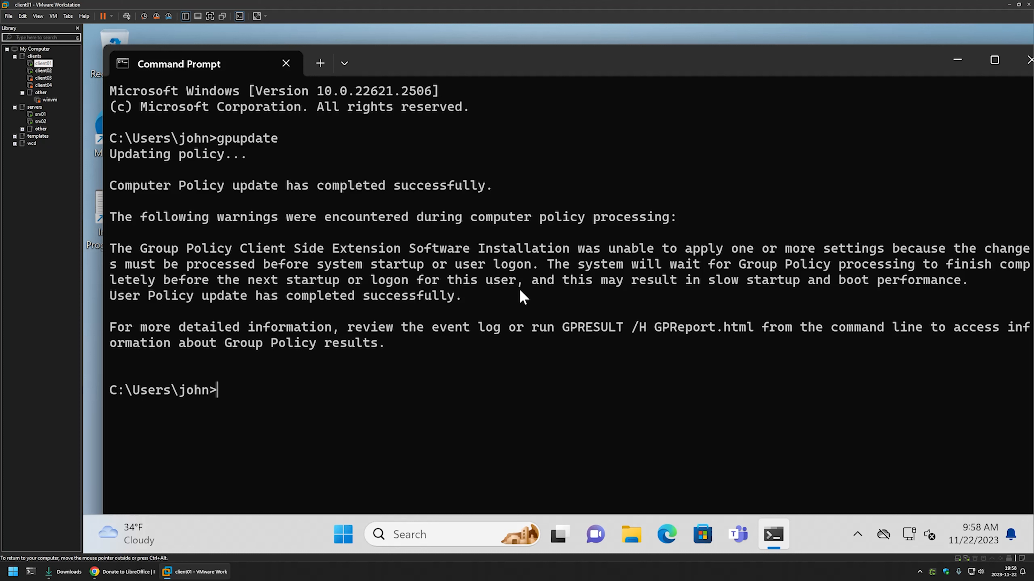
- Restart client01 immediately with the command shutdown -r -t 0
{"action": "type", "text": "shutdown -r -t 0"}
{"action": "key", "text": "Return"}
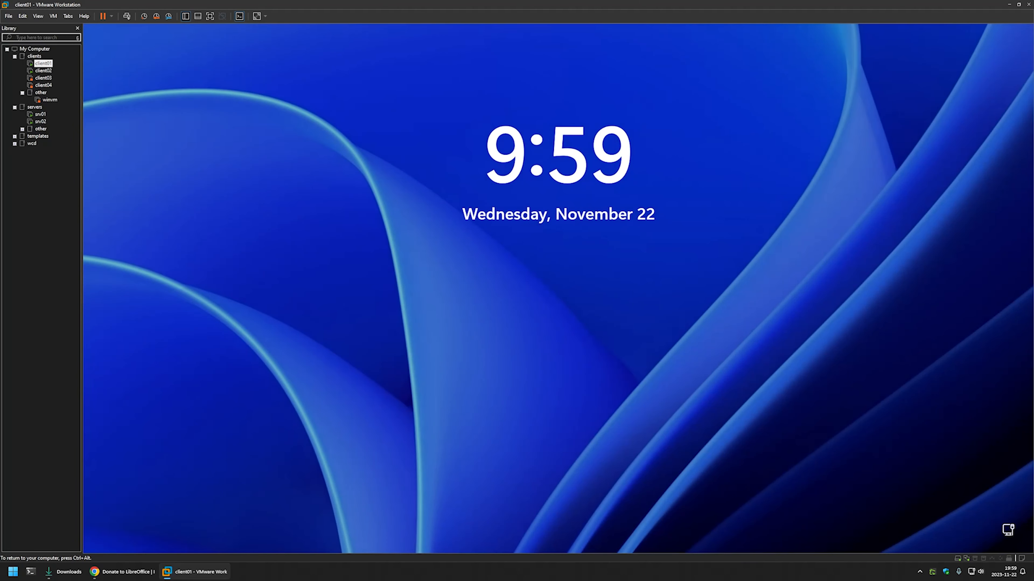
- Sign back in to client01 by entering the domain user's account password
{"action": "key", "text": "space"}
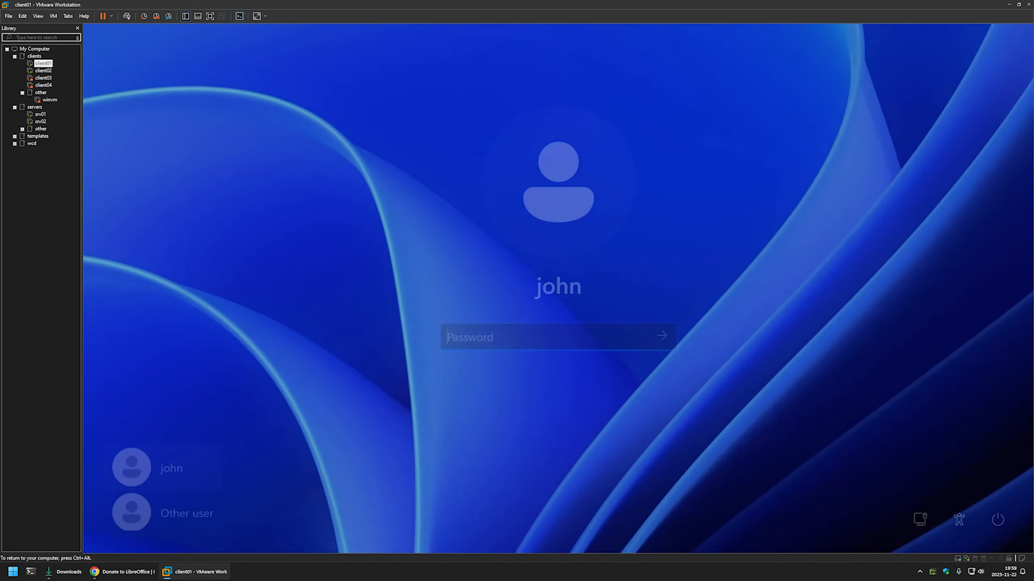
{"action": "type", "text": "•••••"}
{"action": "key", "text": "Return"}
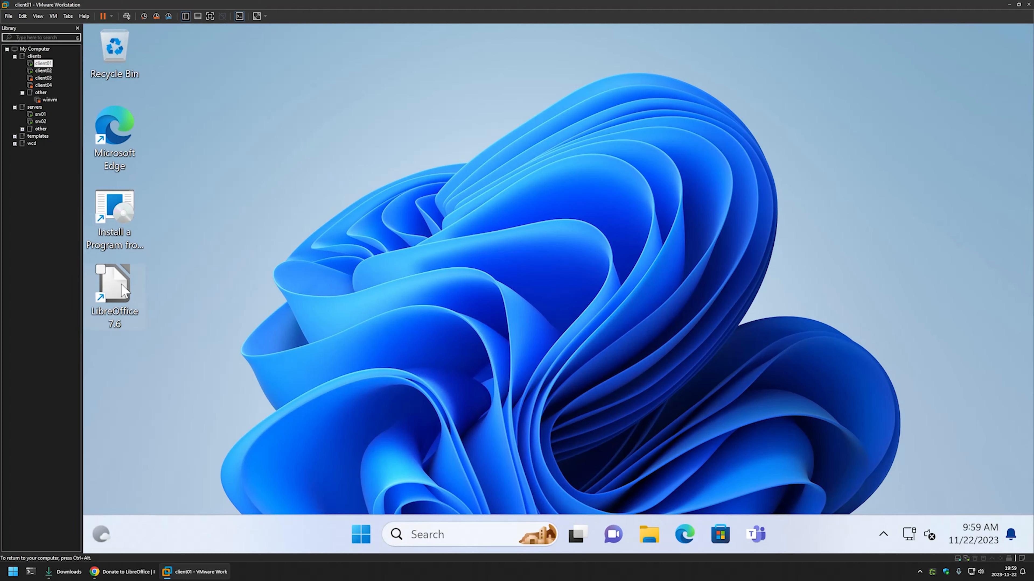
- Launch LibreOffice 7.6 from the client01 desktop and move its window clear of the desktop shortcuts
{"action": "left_click", "coordinate": [124, 292]}
{"action": "double_click", "coordinate": [135, 287]}
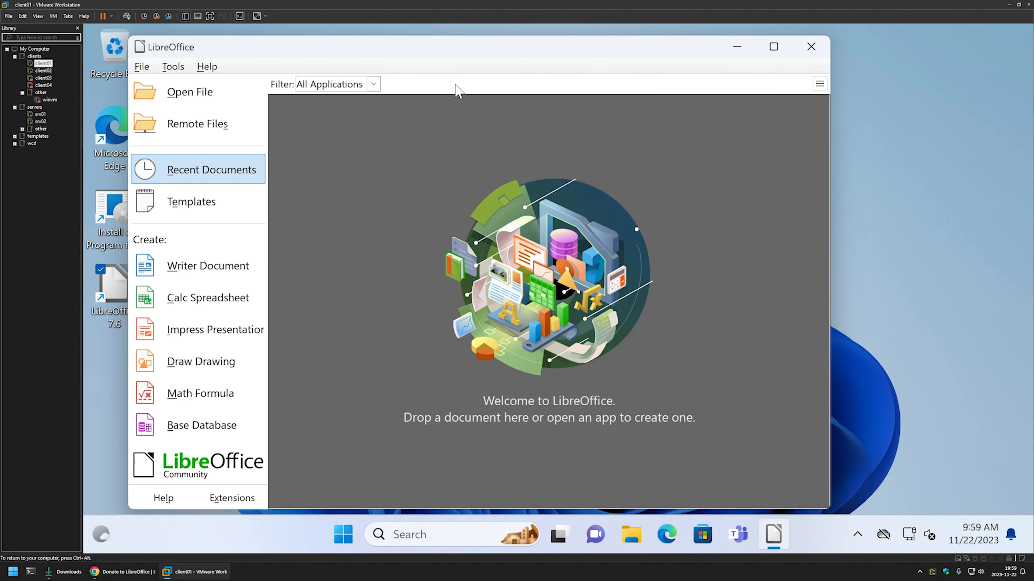
{"action": "left_click_drag", "start_coordinate": [448, 51], "coordinate": [511, 56]}
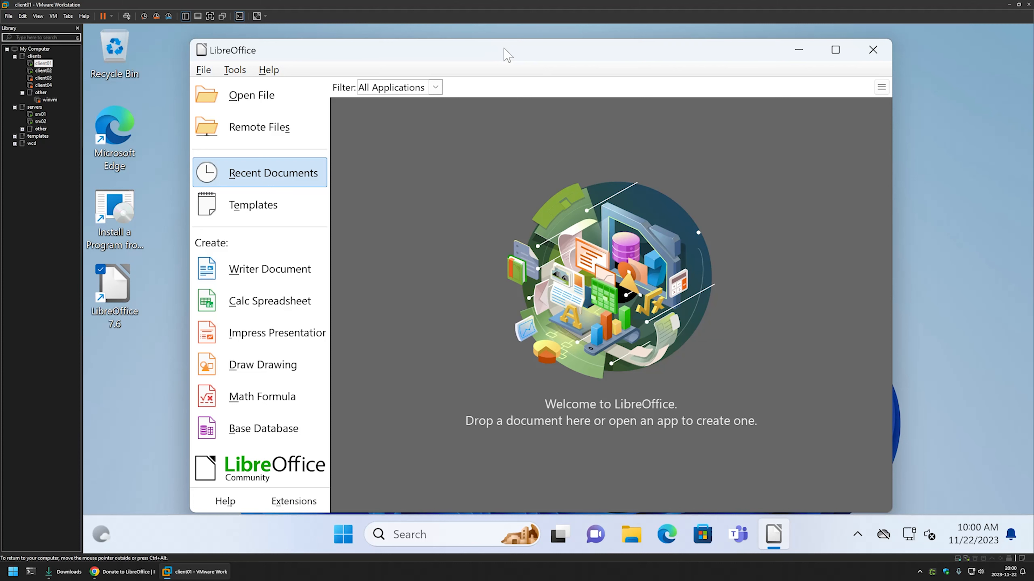
- Switch to srv01 and create a new Group Policy object named Publish LibreOffice
{"action": "left_click", "coordinate": [41, 115]}
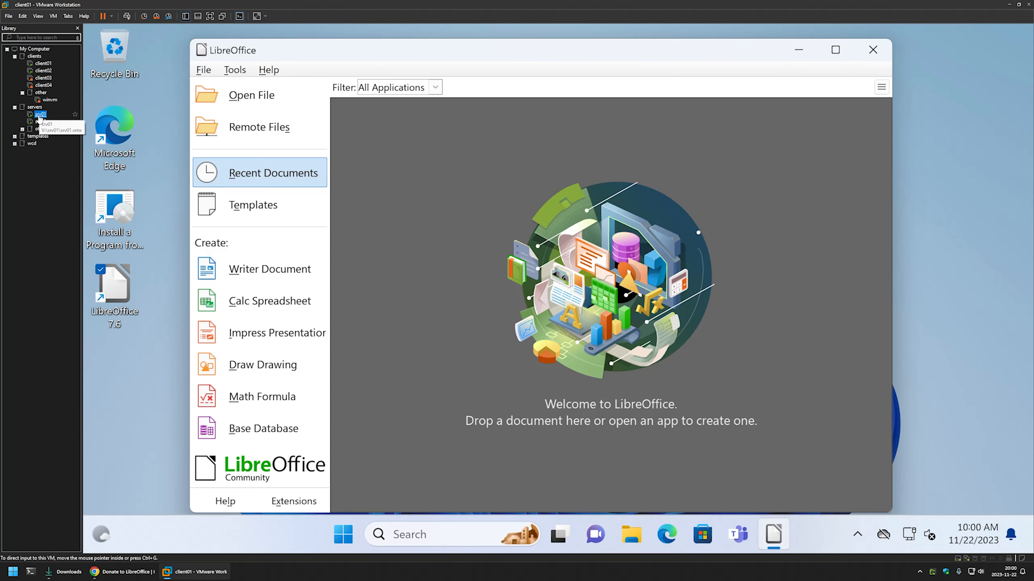
{"action": "right_click", "coordinate": [148, 170]}
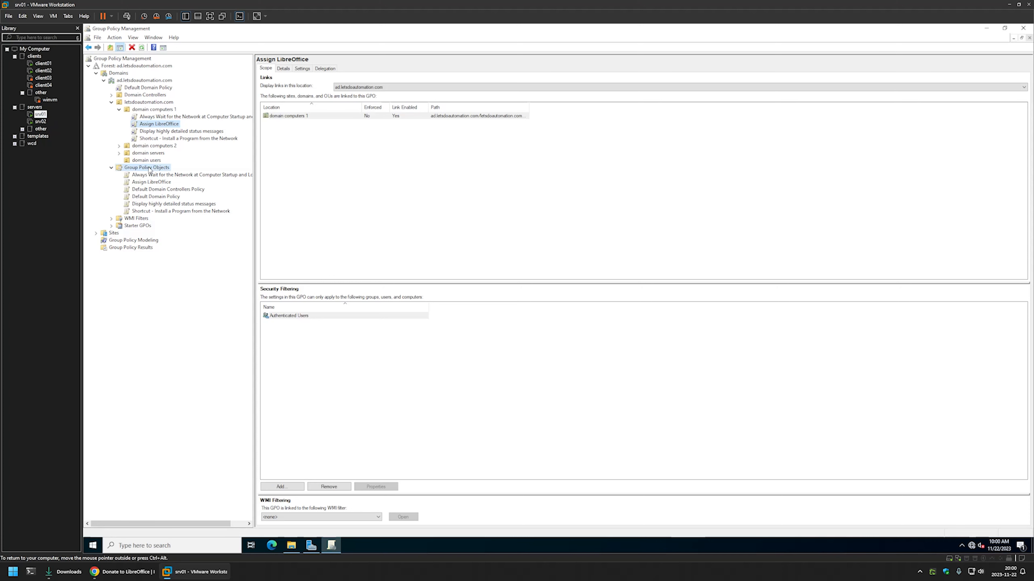
{"action": "left_click", "coordinate": [167, 172]}
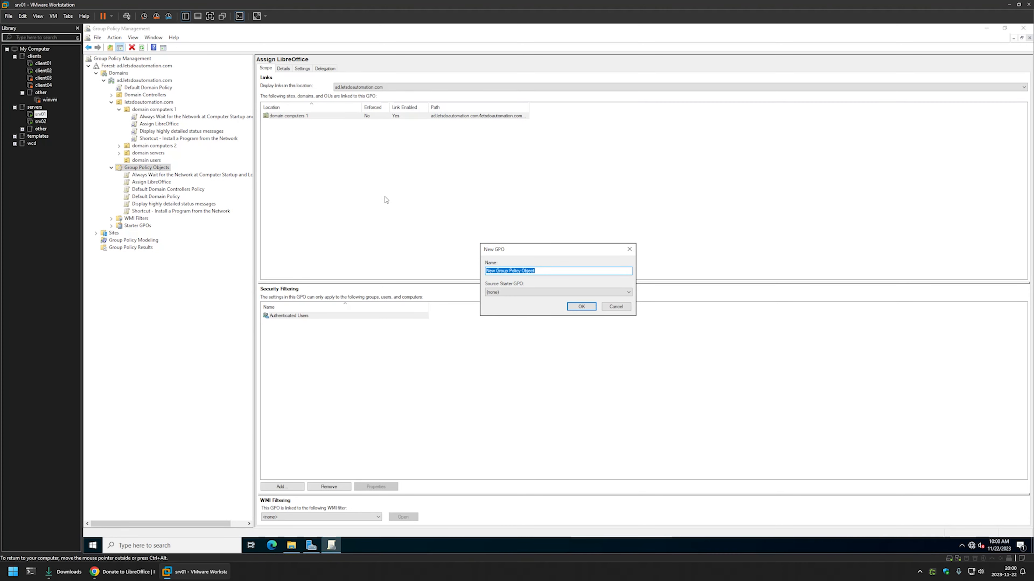
{"action": "type", "text": "Publish LibreOffice"}
{"action": "left_click", "coordinate": [572, 309]}
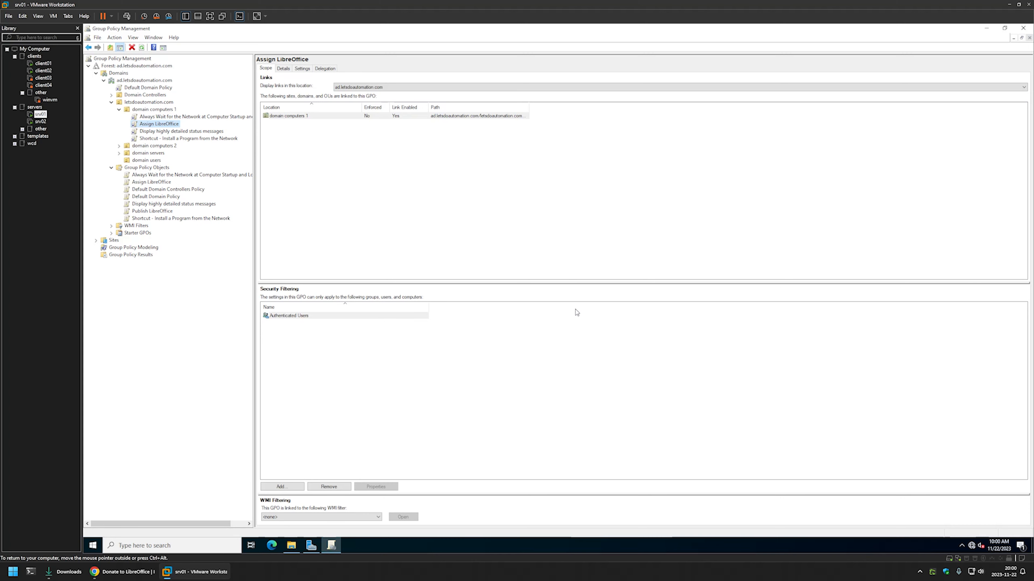
- Open the Publish LibreOffice policy object for editing and move the editor window clear of the policy tree
{"action": "right_click", "coordinate": [167, 214]}
{"action": "left_click", "coordinate": [184, 217]}
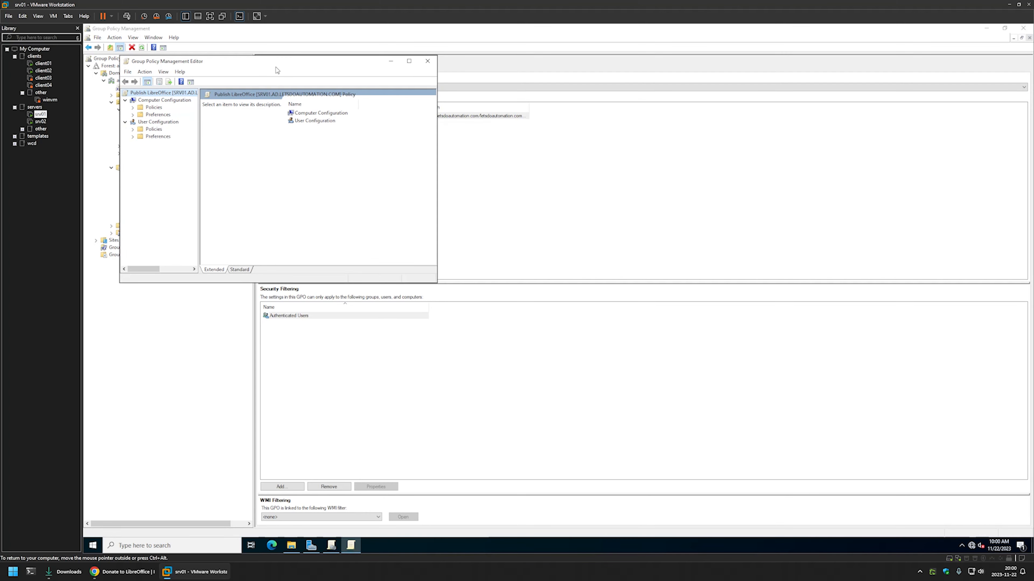
{"action": "left_click_drag", "start_coordinate": [278, 65], "coordinate": [555, 137]}
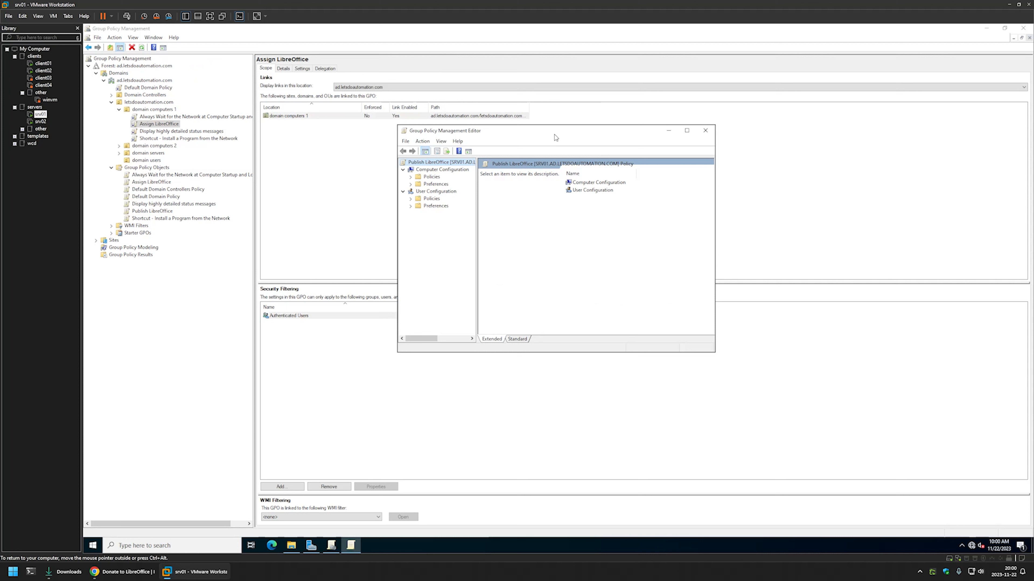
- Start a new software installation package under the User Configuration policies' Software Settings
{"action": "left_click", "coordinate": [427, 192]}
{"action": "left_click", "coordinate": [410, 199]}
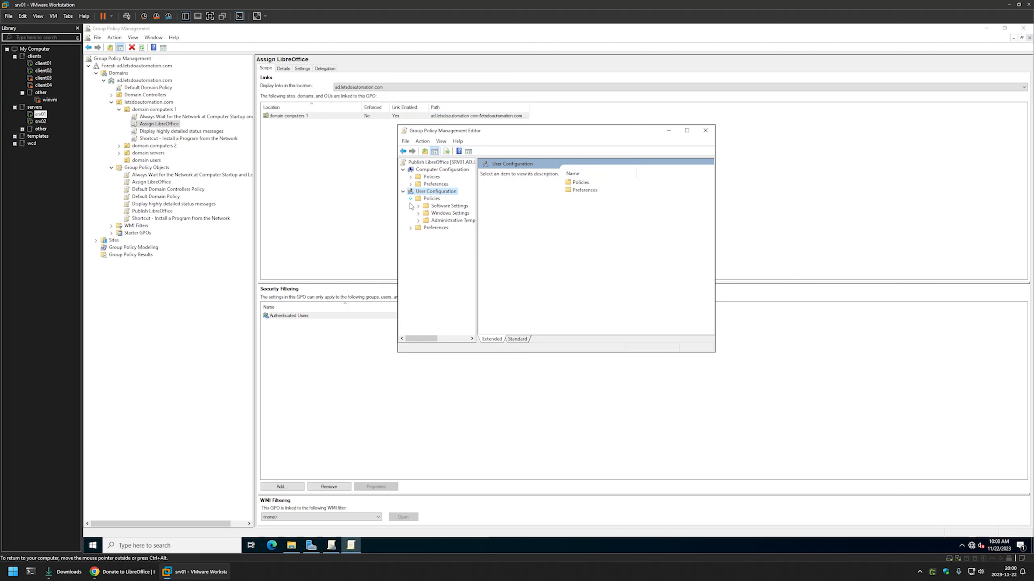
{"action": "left_click", "coordinate": [418, 205]}
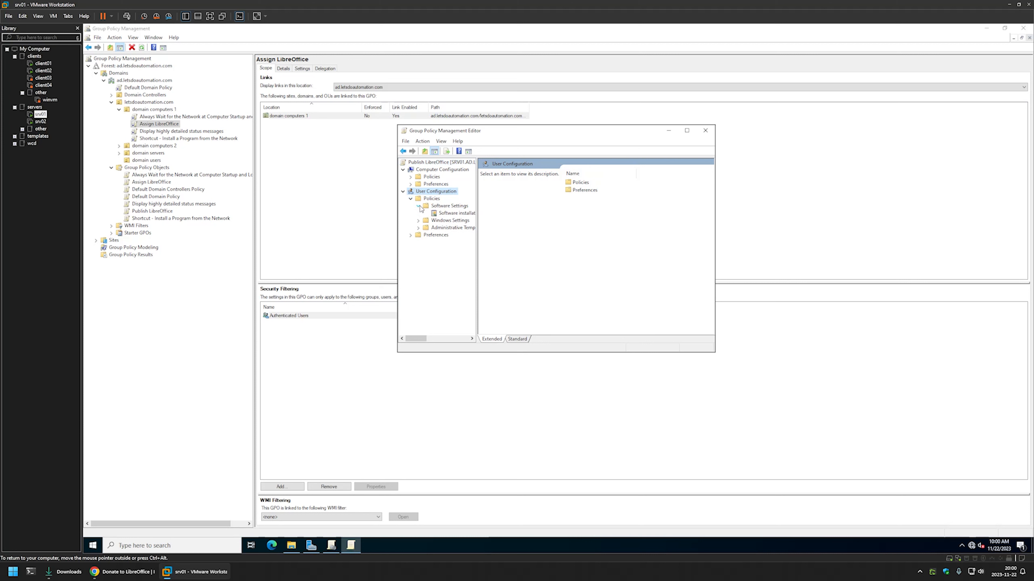
{"action": "left_click", "coordinate": [460, 214]}
{"action": "right_click", "coordinate": [539, 202]}
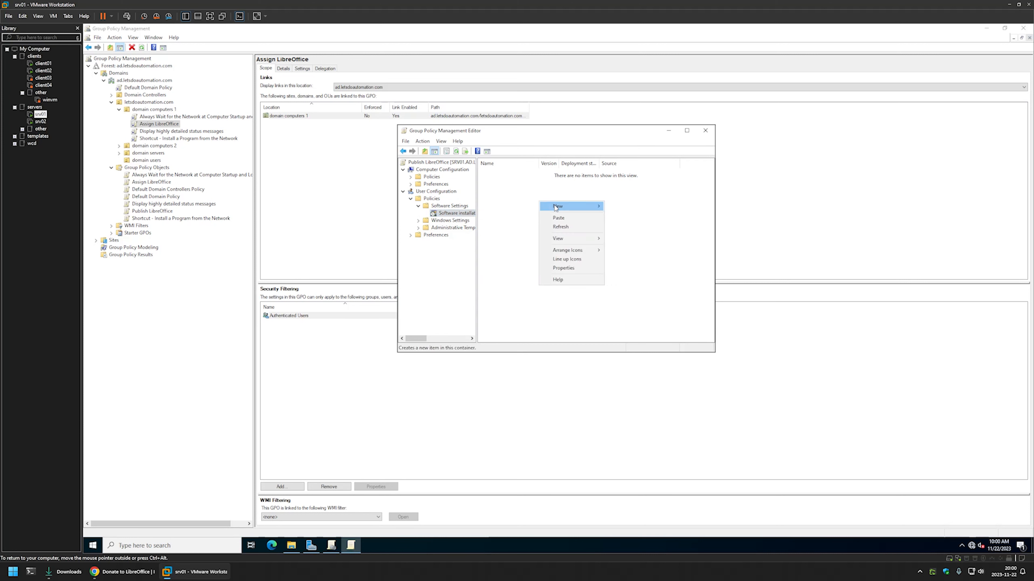
{"action": "mouse_move", "coordinate": [556, 207]}
{"action": "left_click", "coordinate": [631, 207]}
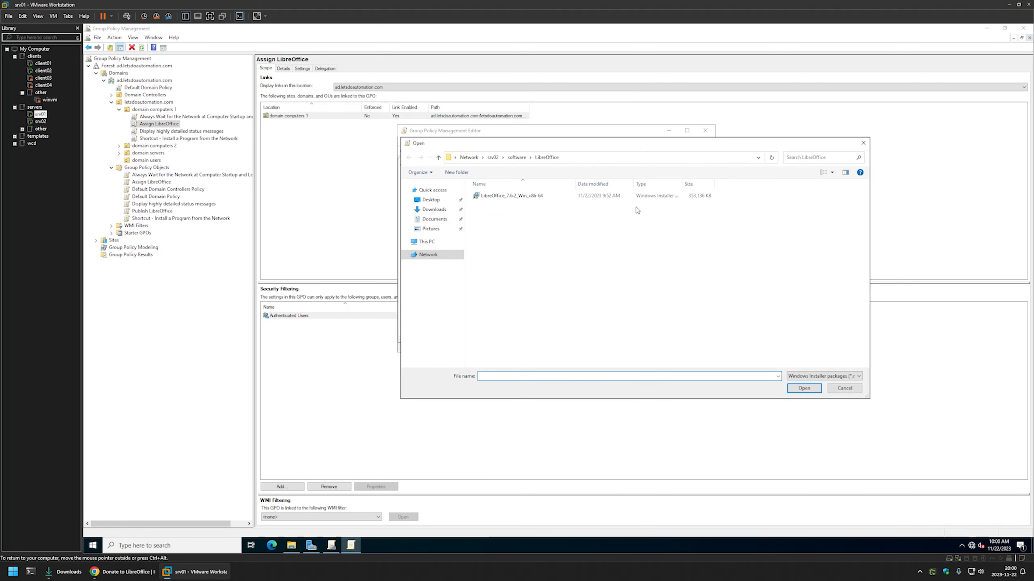
- Choose the LibreOffice_7.6.2_Win_x86-64 installer from \\srv02\software\LibreOffice as the package
{"action": "left_click", "coordinate": [584, 159]}
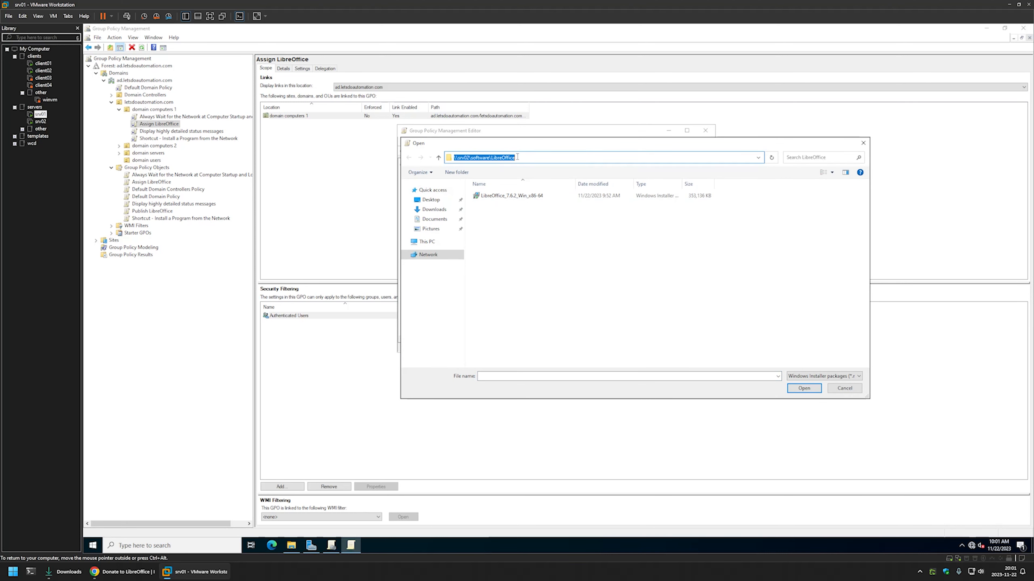
{"action": "left_click", "coordinate": [506, 206]}
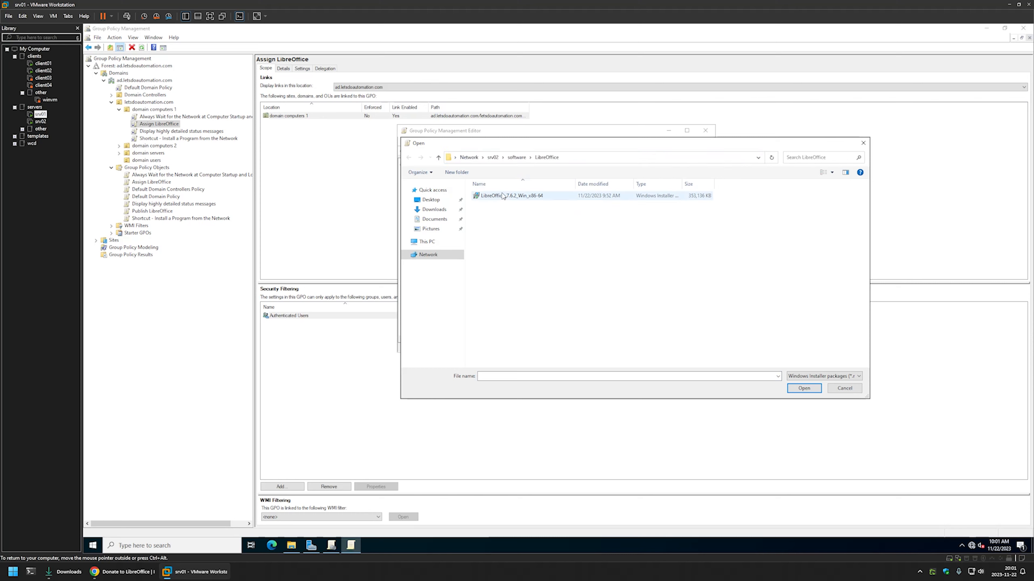
{"action": "double_click", "coordinate": [505, 196]}
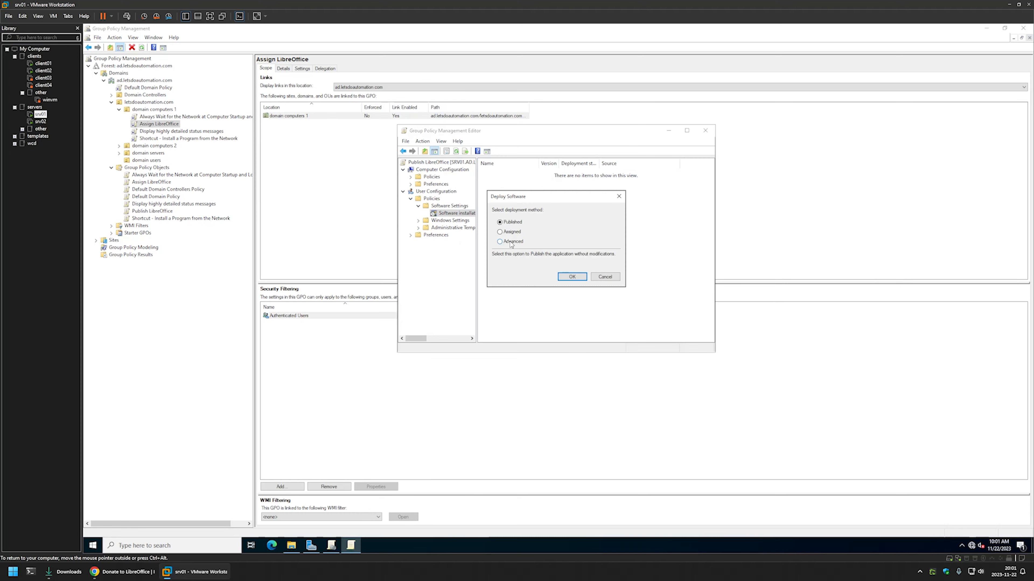
- Deploy the package with the Advanced method as a Published application, and close the policy editor
{"action": "left_click", "coordinate": [512, 243]}
{"action": "left_click", "coordinate": [572, 277]}
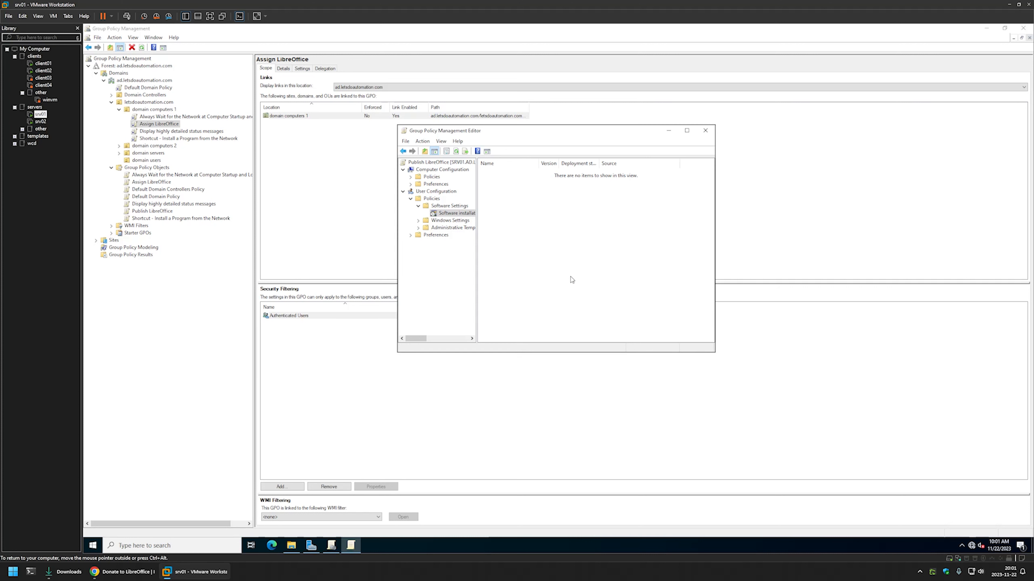
{"action": "left_click", "coordinate": [441, 151]}
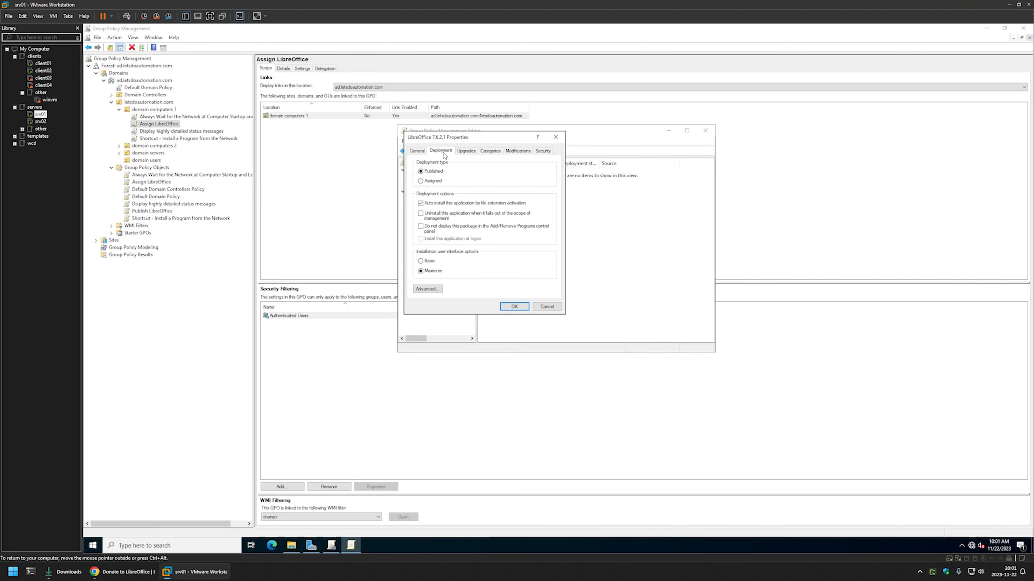
{"action": "left_click", "coordinate": [456, 257]}
{"action": "left_click", "coordinate": [509, 307]}
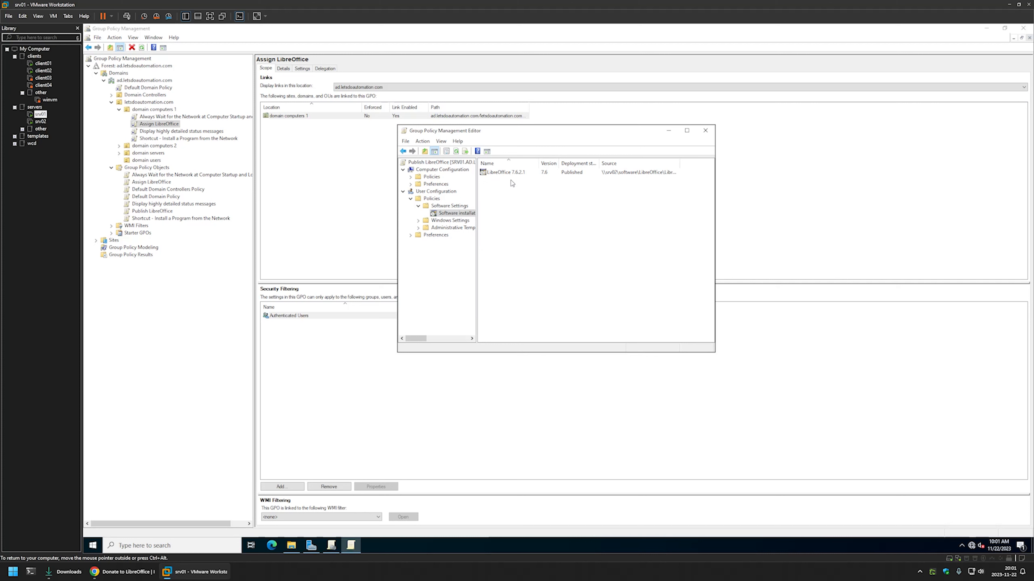
{"action": "left_click", "coordinate": [705, 131]}
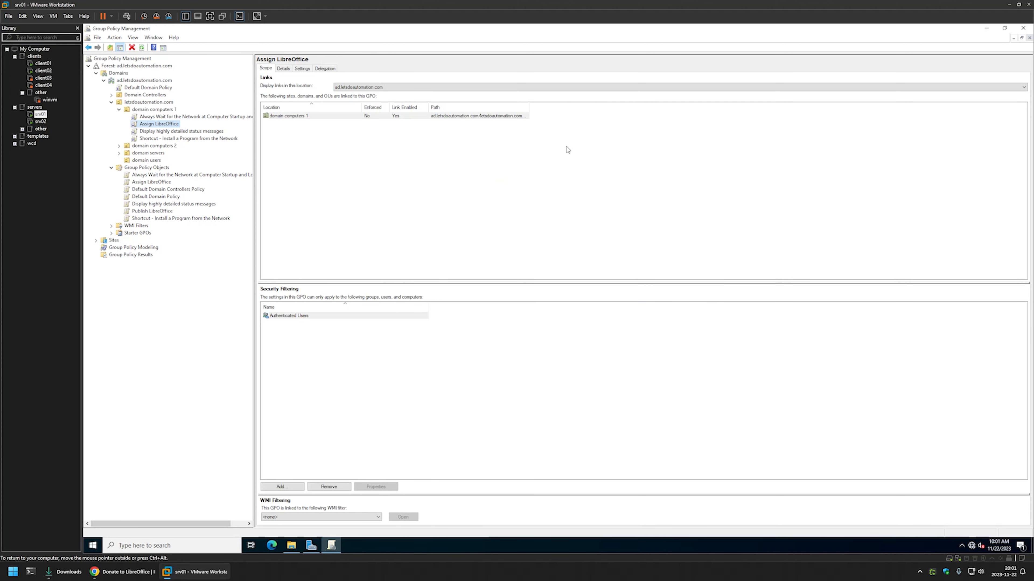
- Set the GPO status of Publish LibreOffice to Computer configuration settings disabled
{"action": "left_click", "coordinate": [156, 212]}
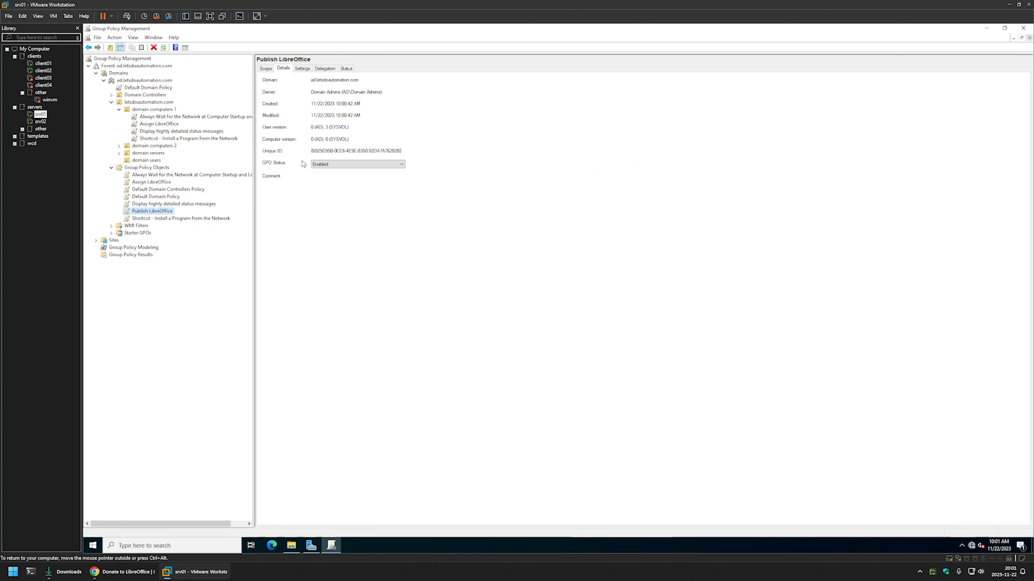
{"action": "left_click", "coordinate": [324, 165]}
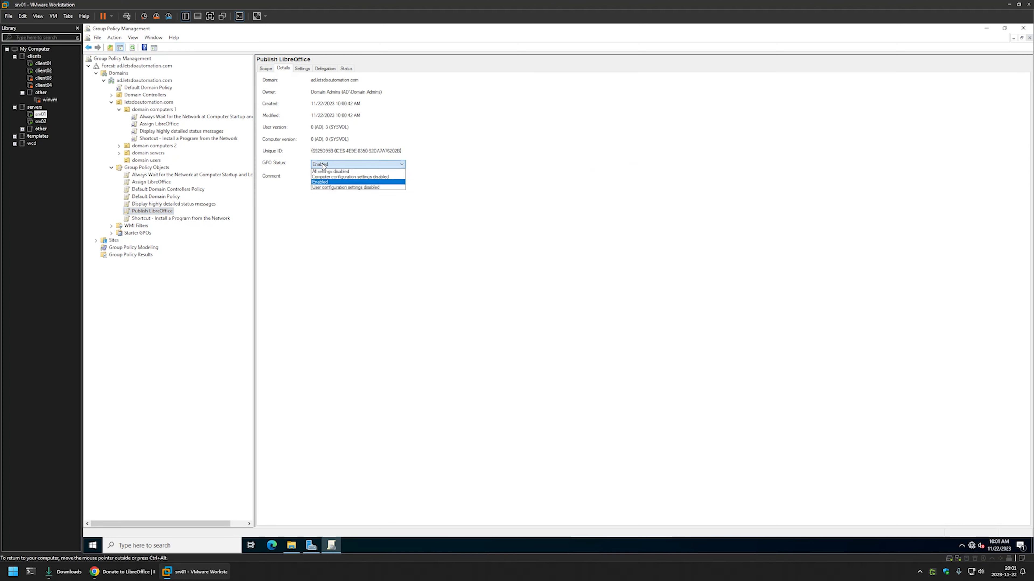
{"action": "left_click", "coordinate": [339, 178]}
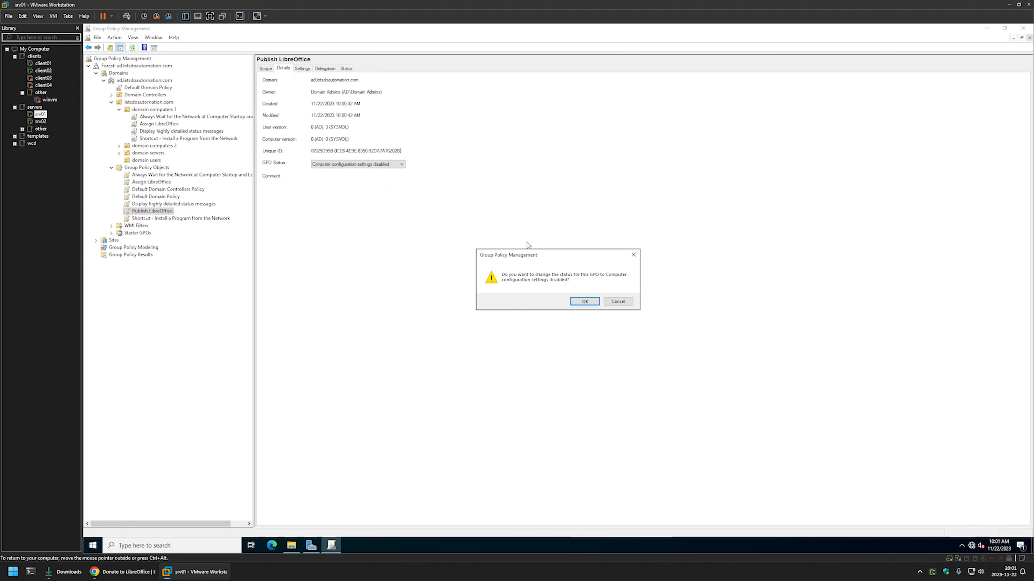
{"action": "left_click", "coordinate": [574, 301]}
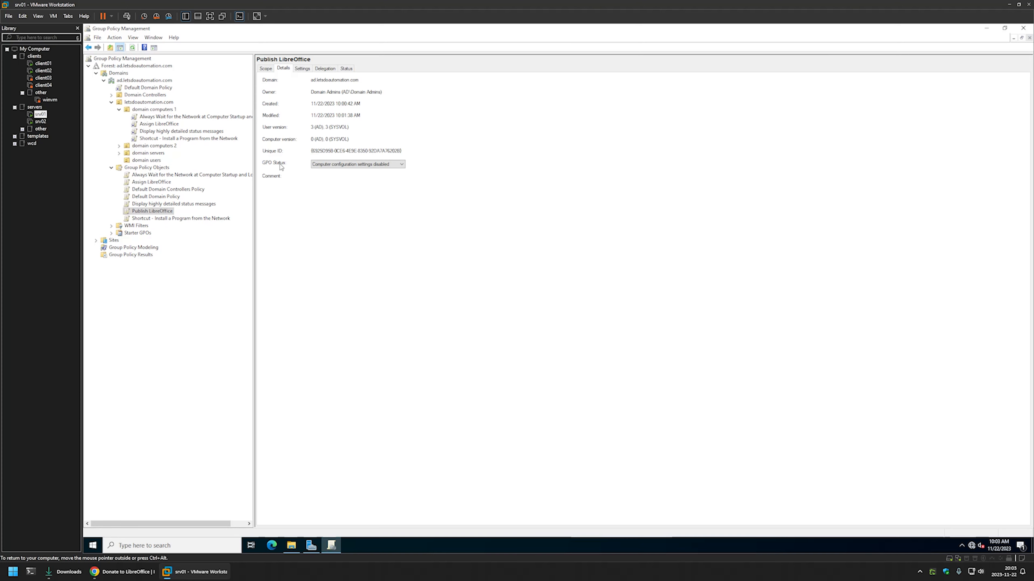
- Link the Publish LibreOffice policy object to the domain users organizational unit and expand that unit
{"action": "left_click", "coordinate": [142, 160]}
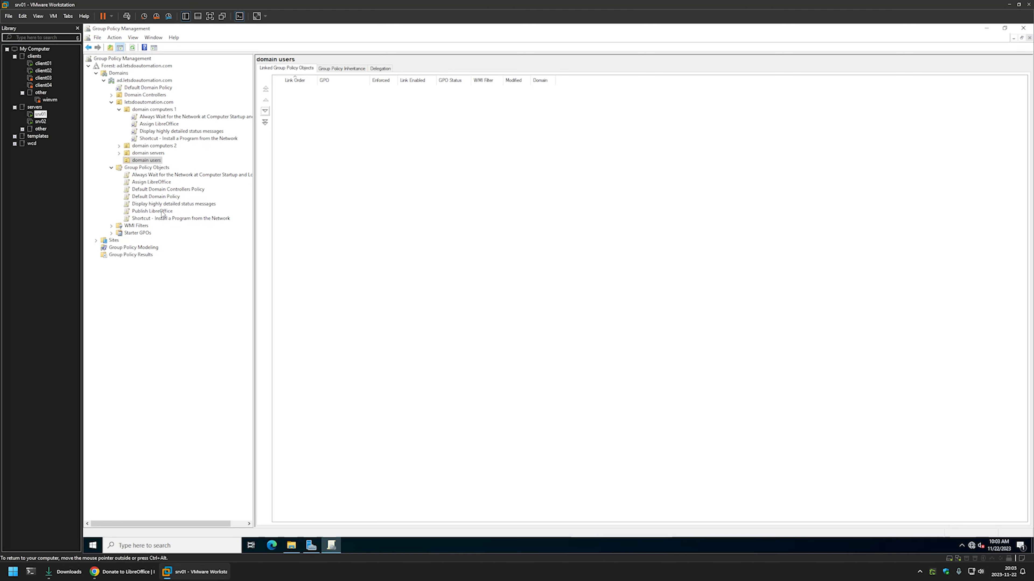
{"action": "left_click_drag", "start_coordinate": [161, 213], "coordinate": [147, 160]}
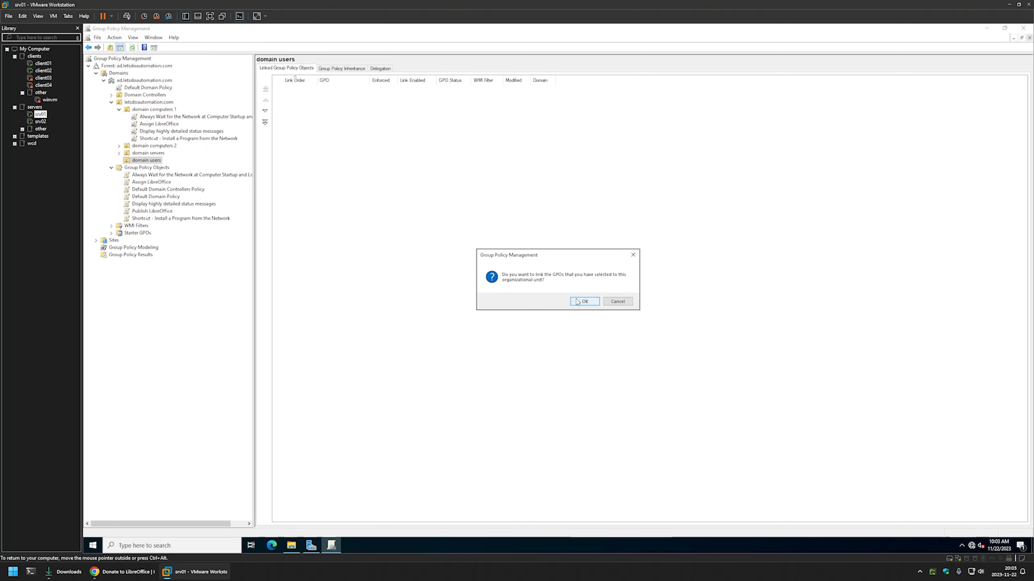
{"action": "left_click", "coordinate": [584, 302]}
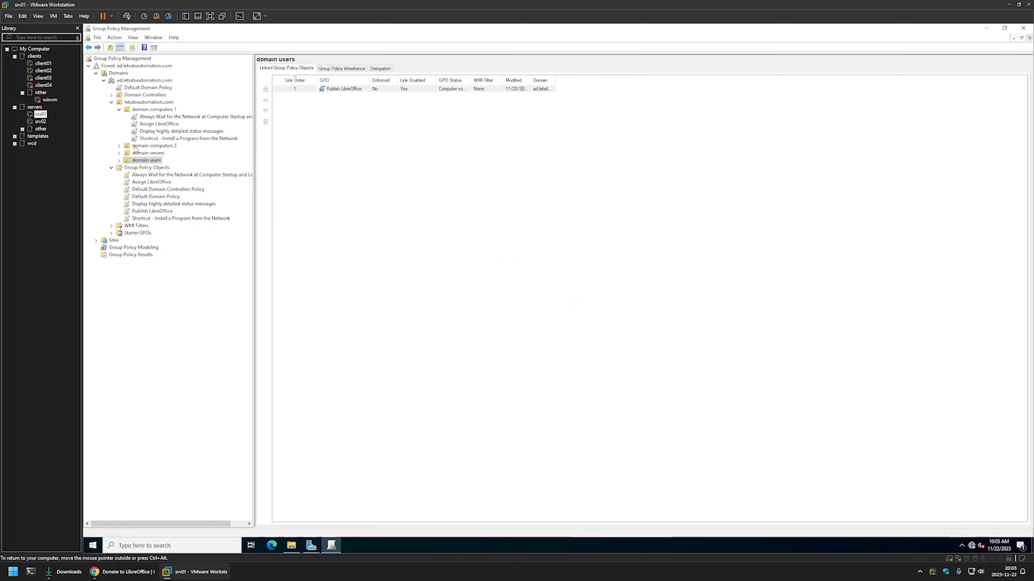
{"action": "left_click", "coordinate": [120, 161]}
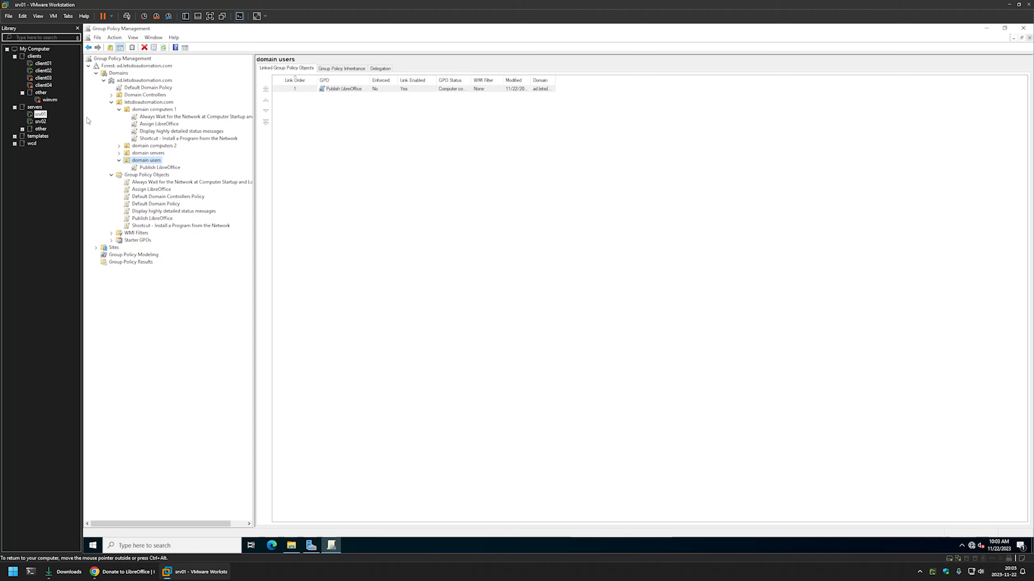
- Switch to the client02 virtual machine and open the Install a Program from the Network shortcut
{"action": "left_click", "coordinate": [47, 70]}
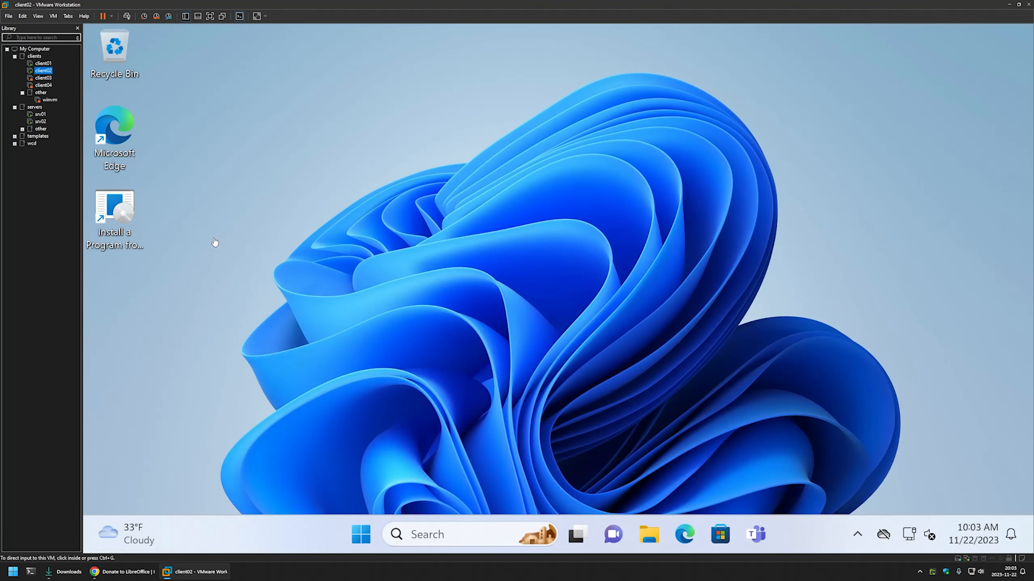
{"action": "left_click", "coordinate": [118, 214]}
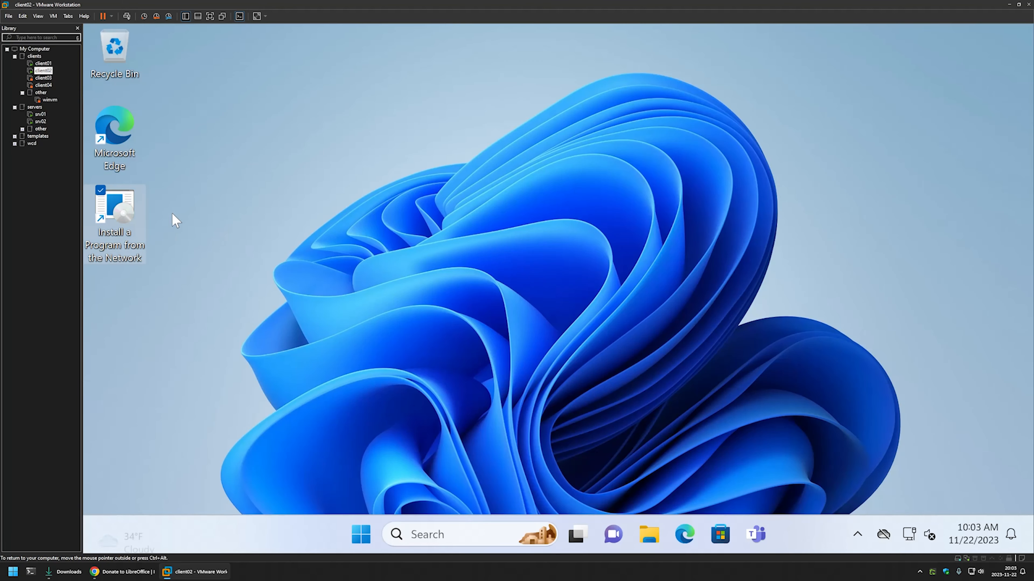
{"action": "double_click", "coordinate": [118, 216]}
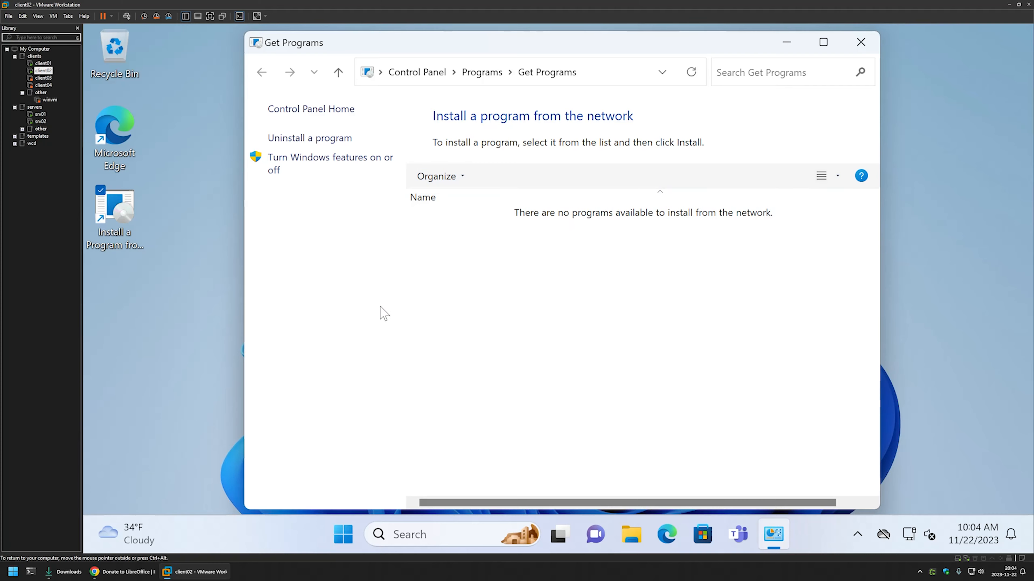
- Open Command Prompt on client02, move its window clear of the network program list, and run gpupdate
{"action": "left_click", "coordinate": [332, 515]}
{"action": "type", "text": "cmd"}
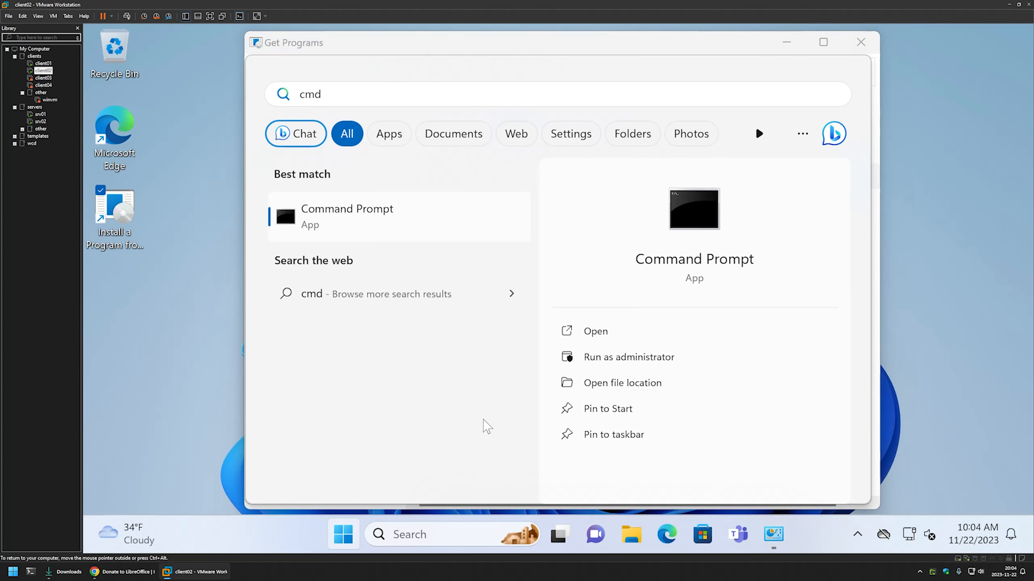
{"action": "left_click", "coordinate": [583, 333]}
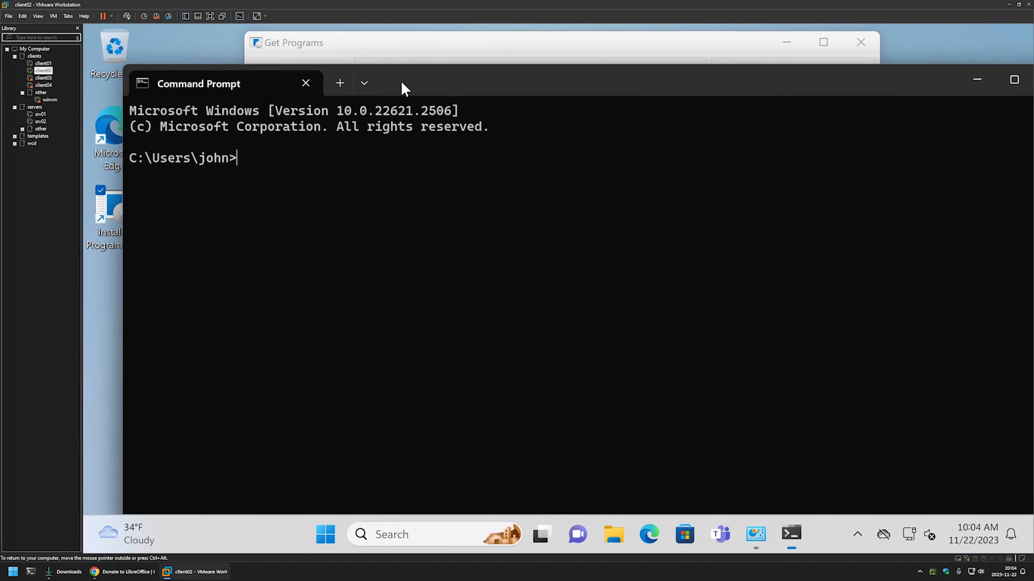
{"action": "left_click_drag", "start_coordinate": [401, 87], "coordinate": [958, 307]}
{"action": "type", "text": "gpupdate"}
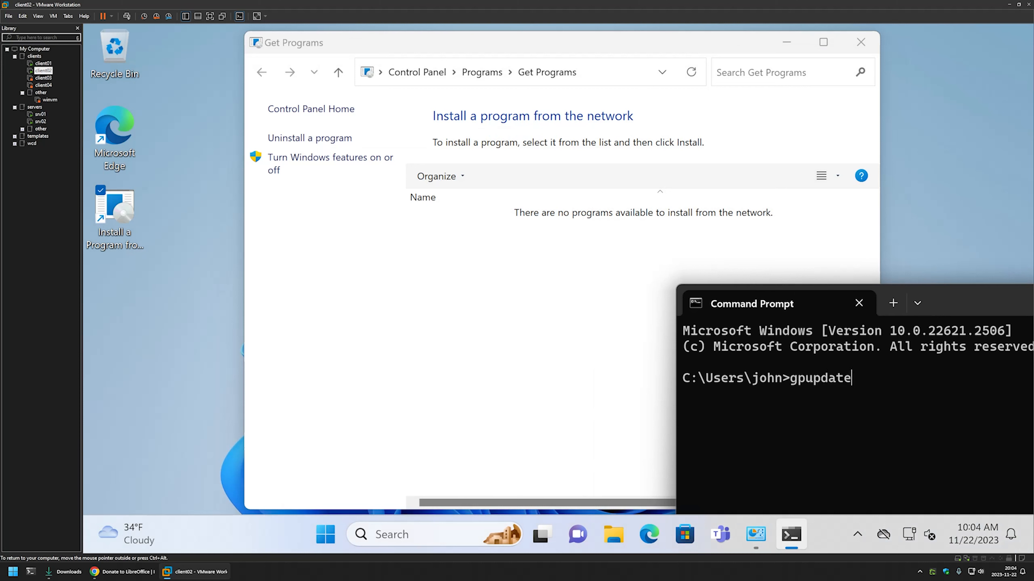
{"action": "key", "text": "Return"}
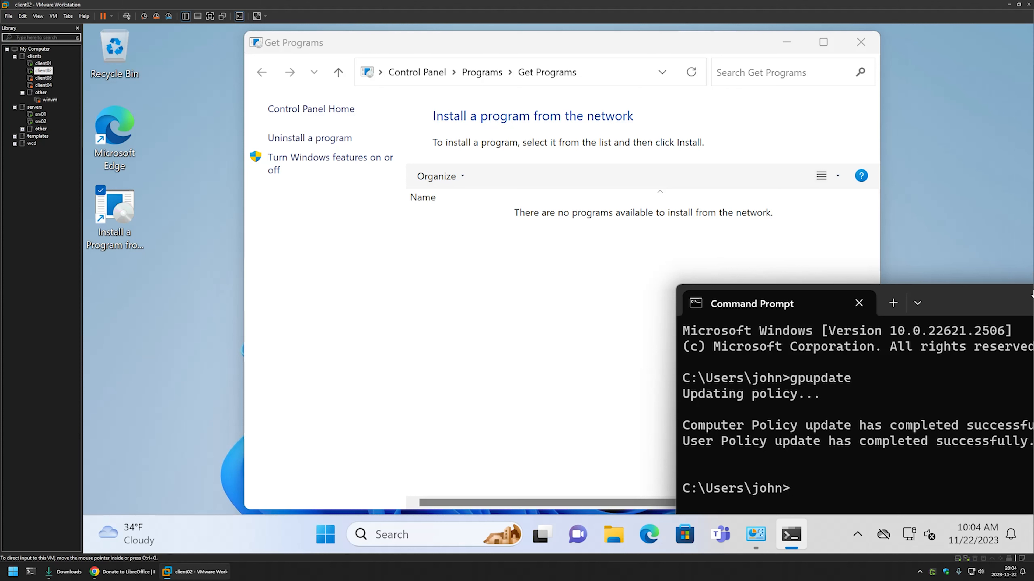
- Refresh the list of network programs, install LibreOffice 7.6.2.1 from it, and dismiss the setup completion message
{"action": "right_click", "coordinate": [483, 260]}
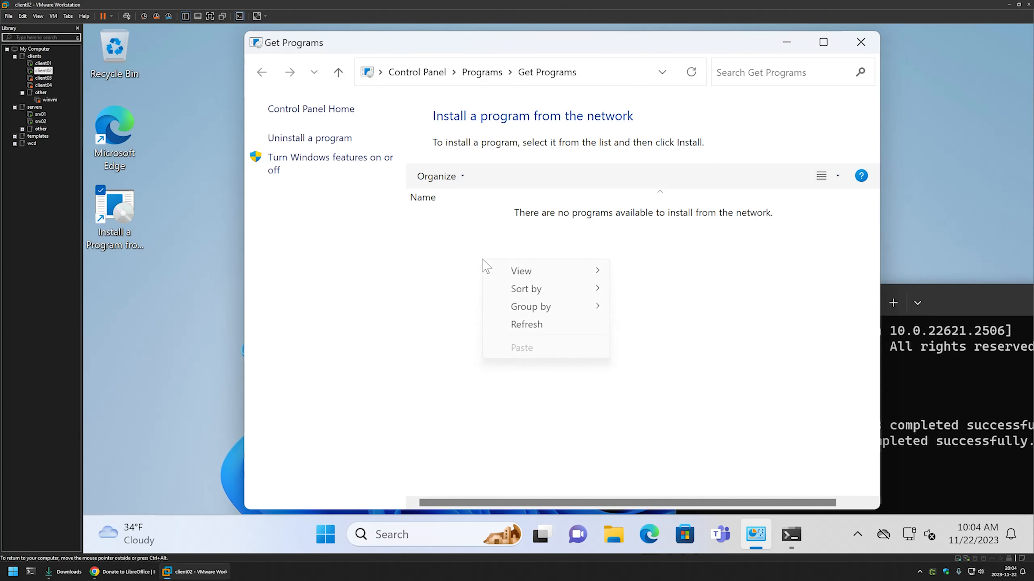
{"action": "left_click", "coordinate": [534, 325]}
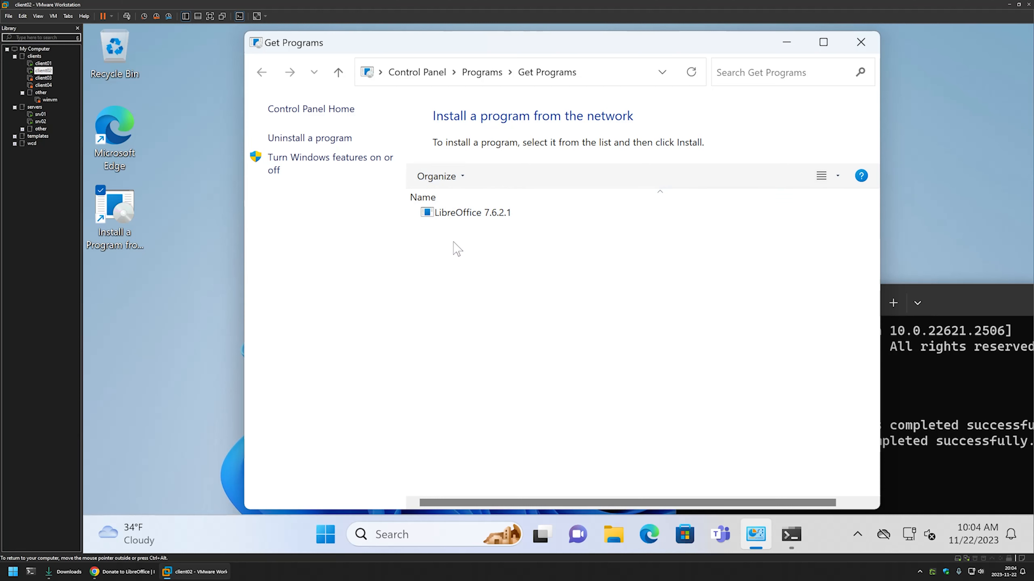
{"action": "double_click", "coordinate": [454, 218]}
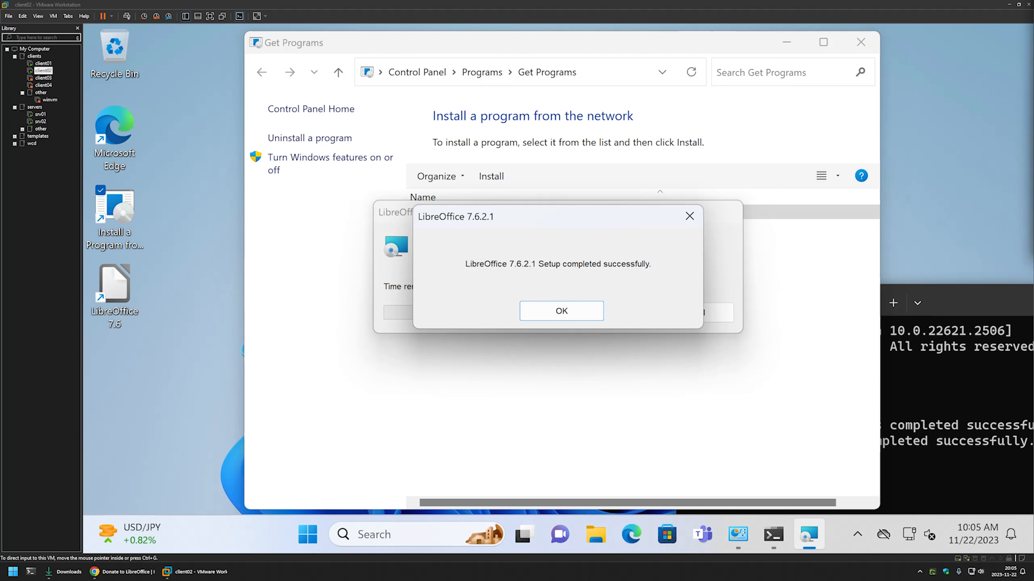
{"action": "left_click", "coordinate": [561, 311]}
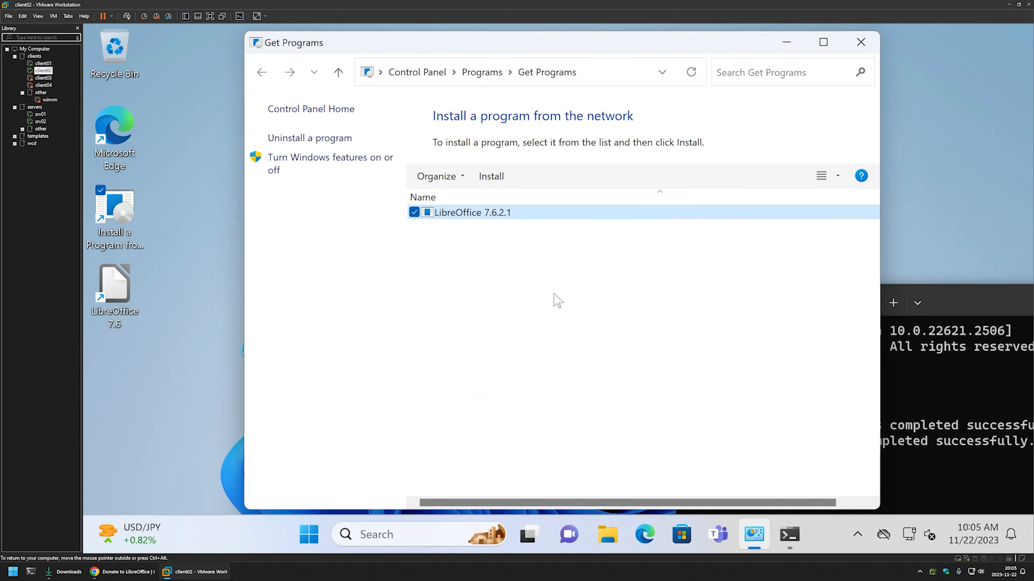
- Launch LibreOffice 7.6 from the desktop and maximize its Start Center window
{"action": "left_click", "coordinate": [149, 302]}
{"action": "double_click", "coordinate": [123, 290]}
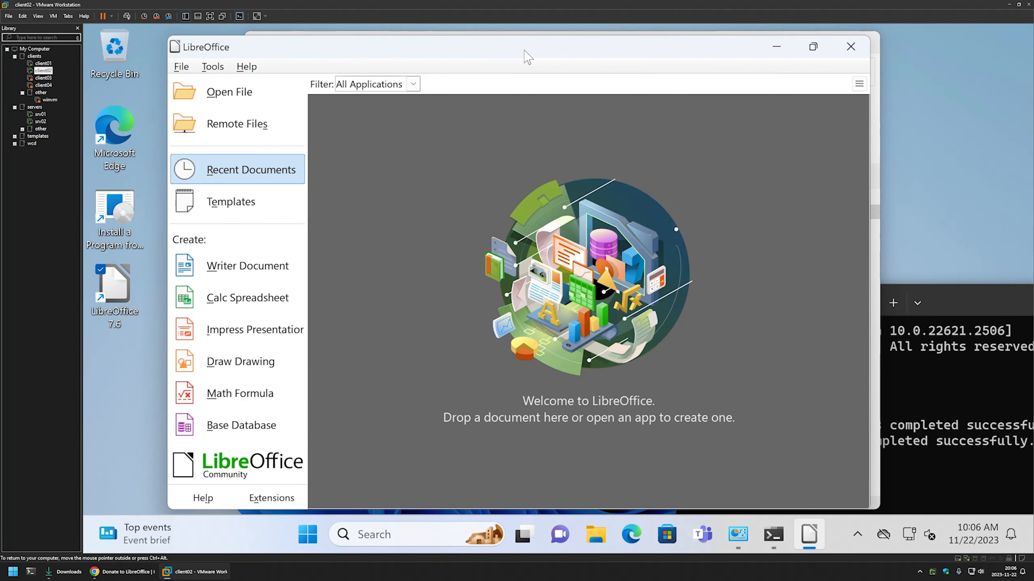
{"action": "double_click", "coordinate": [525, 50]}
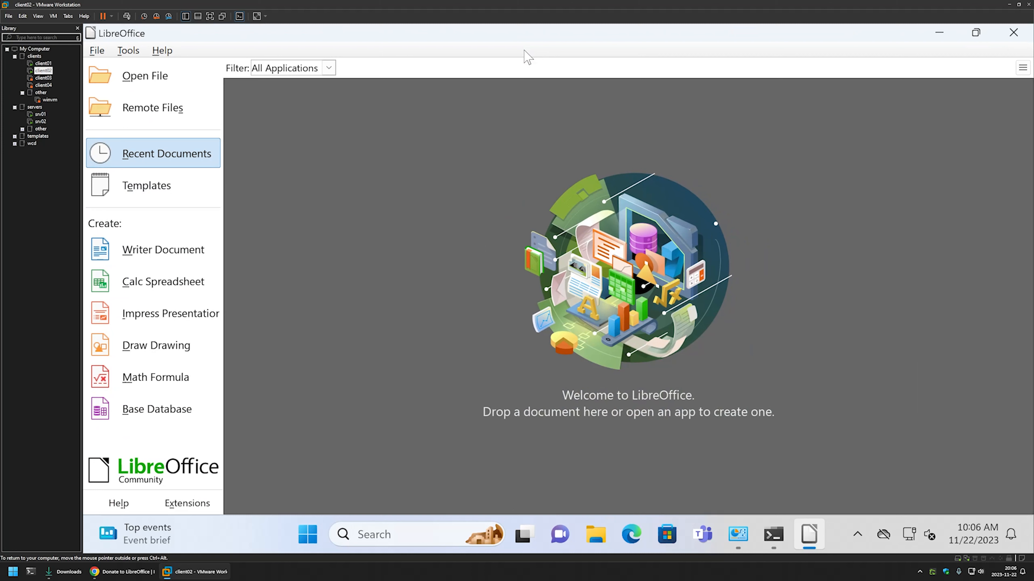